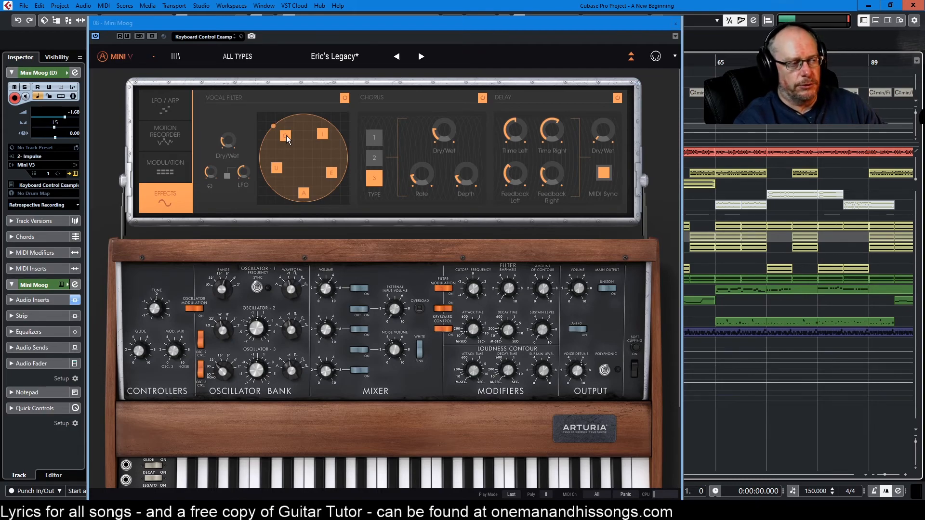
# Step: Try the vocal filter's LFO sync switch and LFO rate so the filter point travels around the vowel pad
pyautogui.click(228, 178)
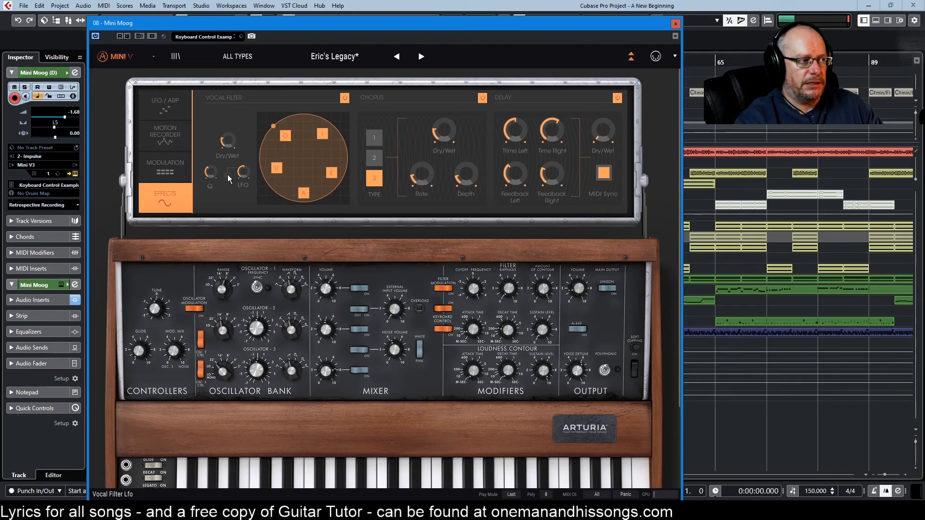
pyautogui.moveTo(243, 173)
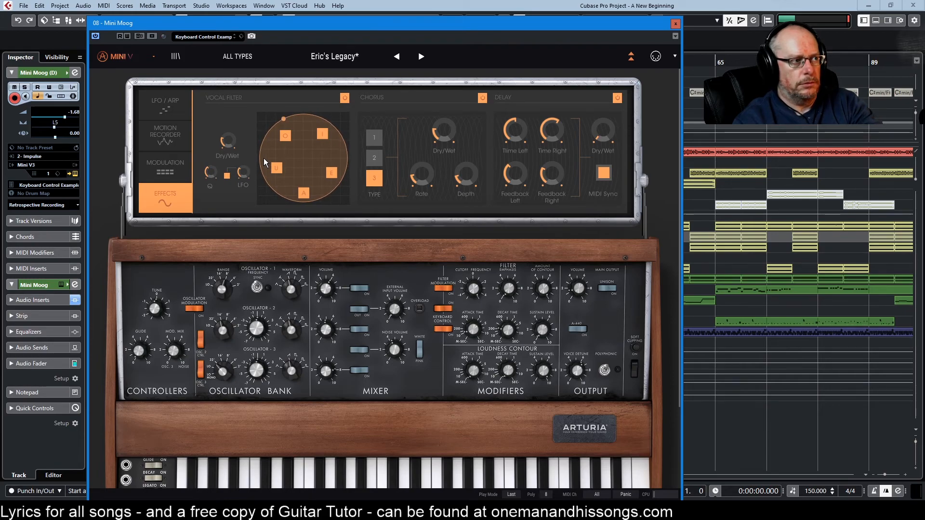
pyautogui.moveTo(243, 177); pyautogui.dragTo(230, 143)
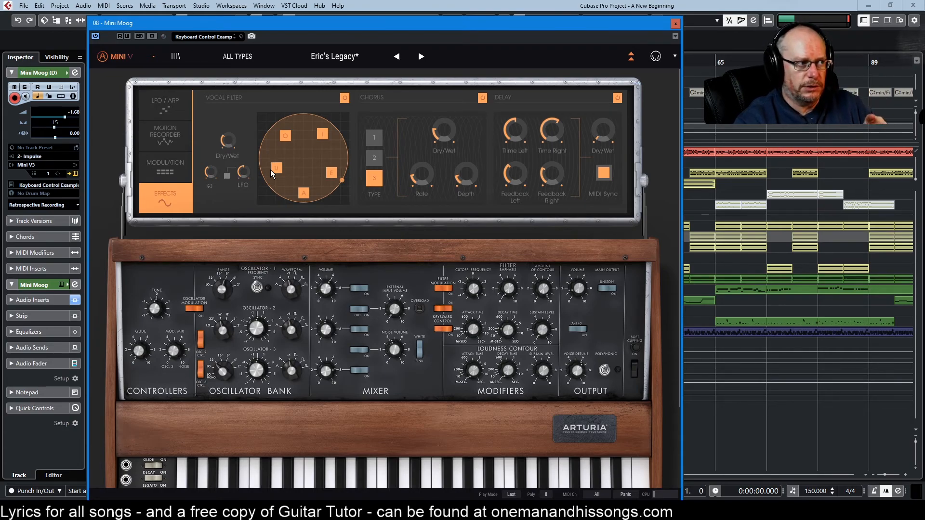
# Step: Examine the motion recorder's curve destinations and the curves driving Vocal Filter Y and Vocal Filter X
pyautogui.click(171, 134)
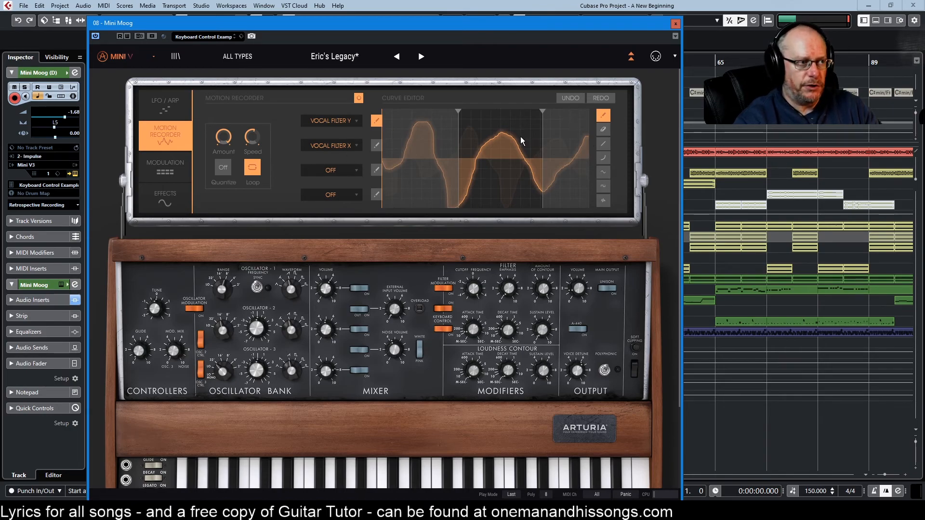
pyautogui.click(353, 120)
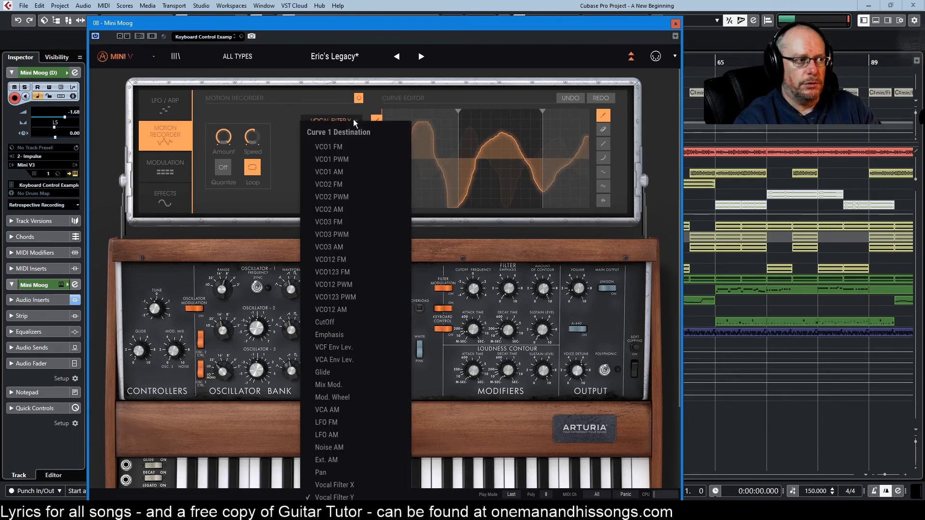
pyautogui.click(285, 87)
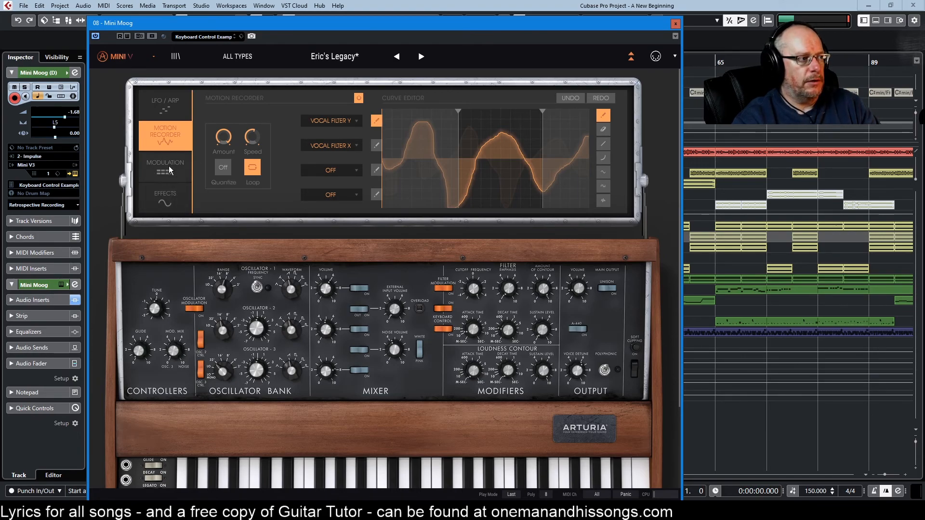
pyautogui.click(167, 196)
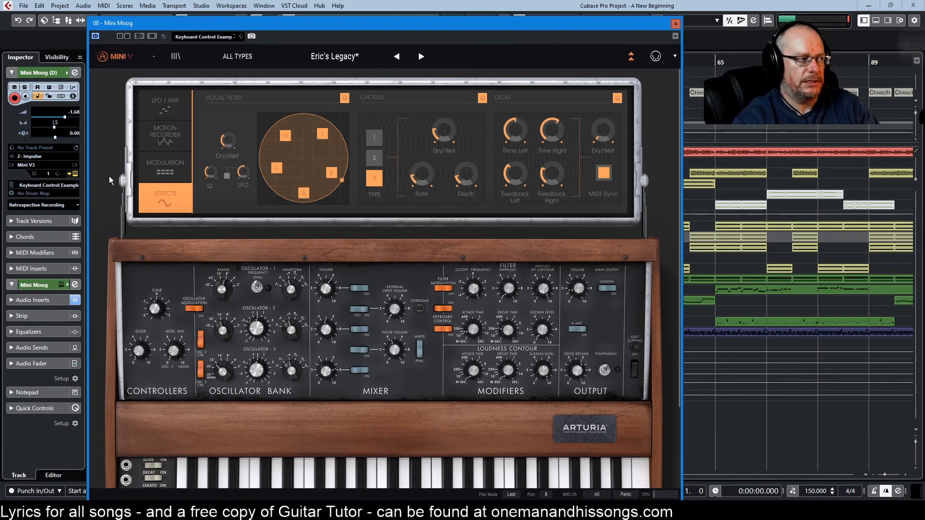
pyautogui.click(161, 133)
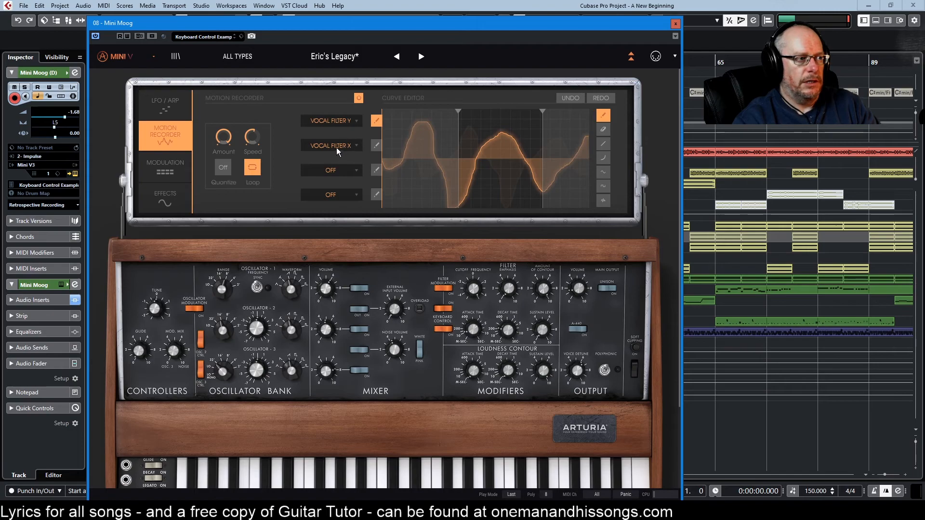
pyautogui.click(376, 146)
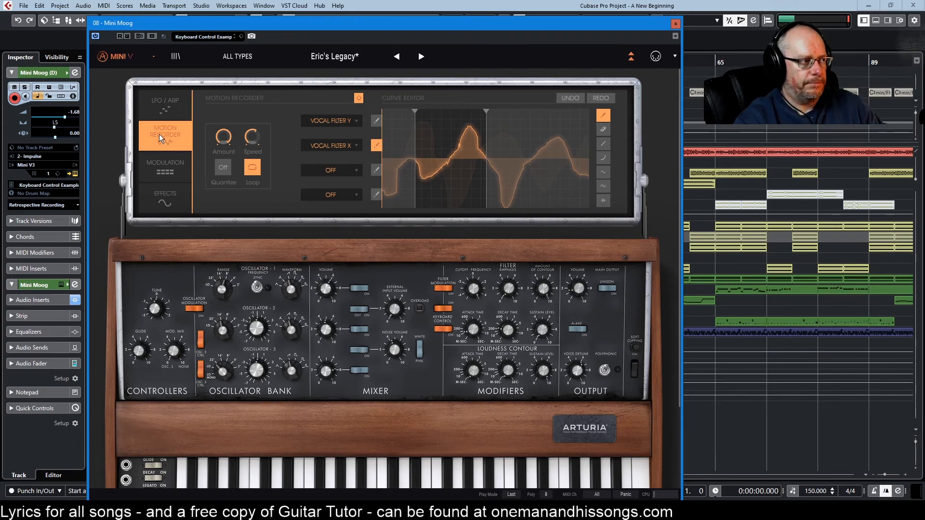
# Step: Return to the effects page and load the 1 Osc template preset
pyautogui.click(169, 196)
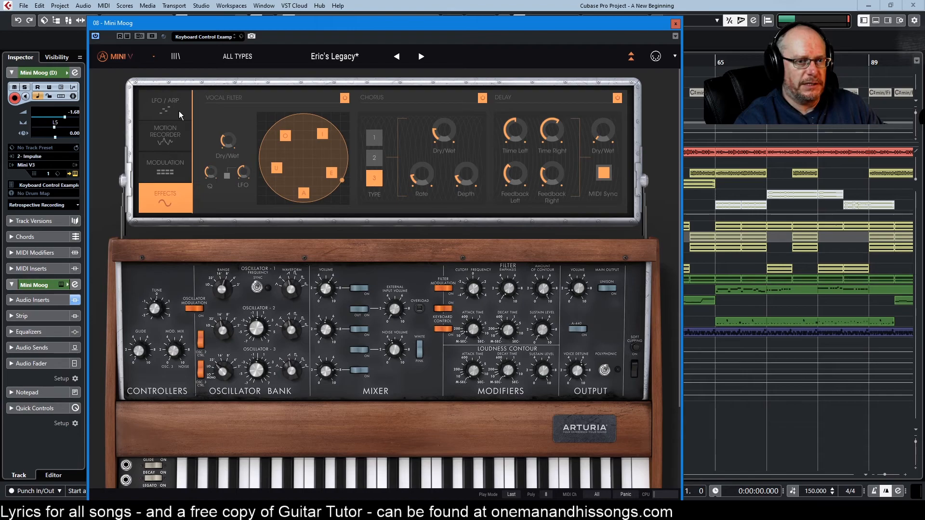
pyautogui.click(351, 57)
pyautogui.click(487, 291)
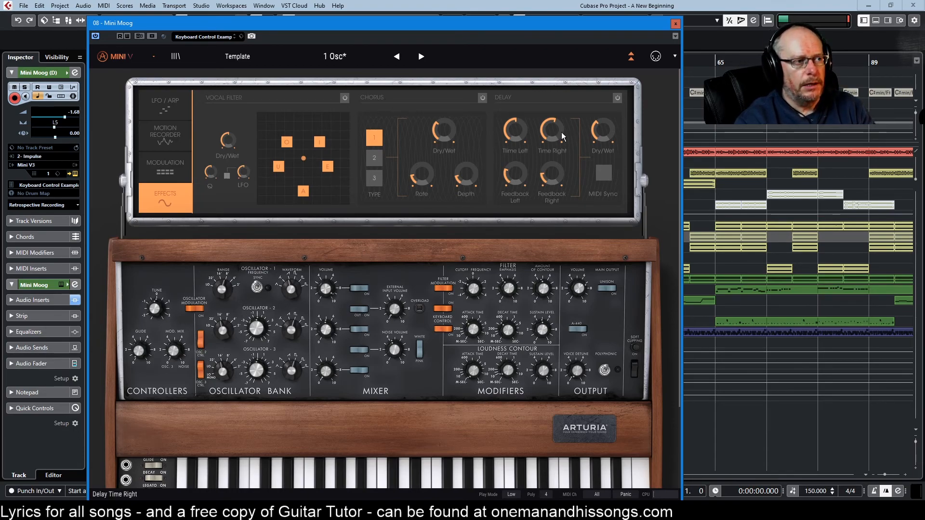
# Step: Enable the chorus with a slightly wetter mix and try its types, ending on type 3
pyautogui.click(482, 98)
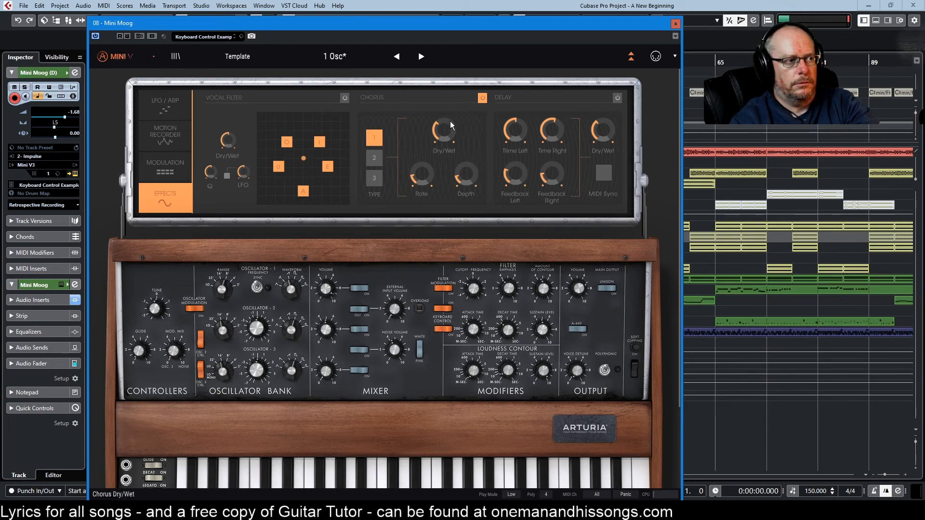
pyautogui.moveTo(442, 130)
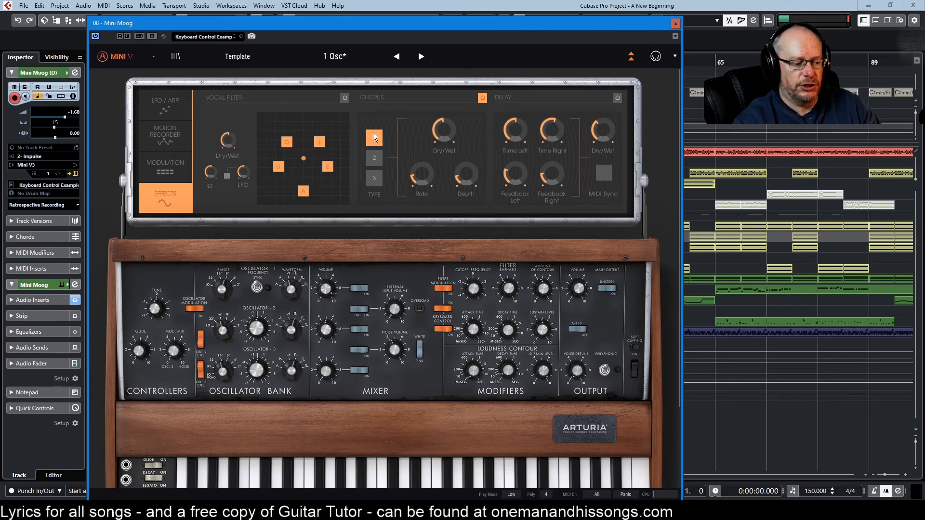
pyautogui.click(374, 158)
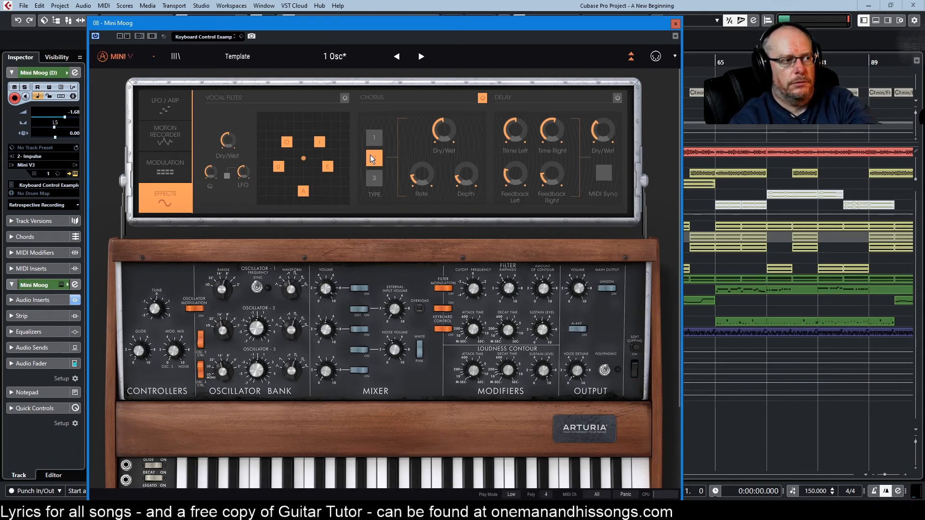
pyautogui.click(373, 178)
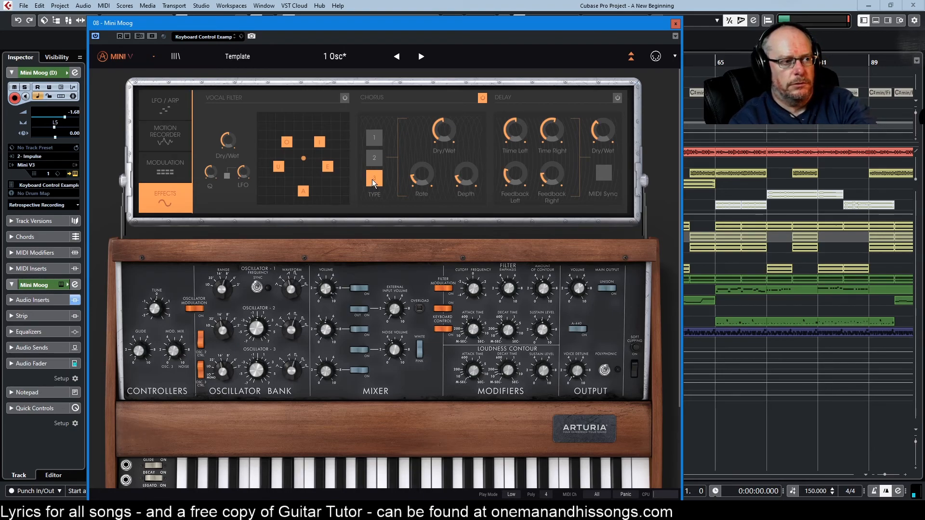
# Step: Set the chorus rate to about 0.54 Hz and depth to about 0.25, with a low wet mix
pyautogui.moveTo(417, 176)
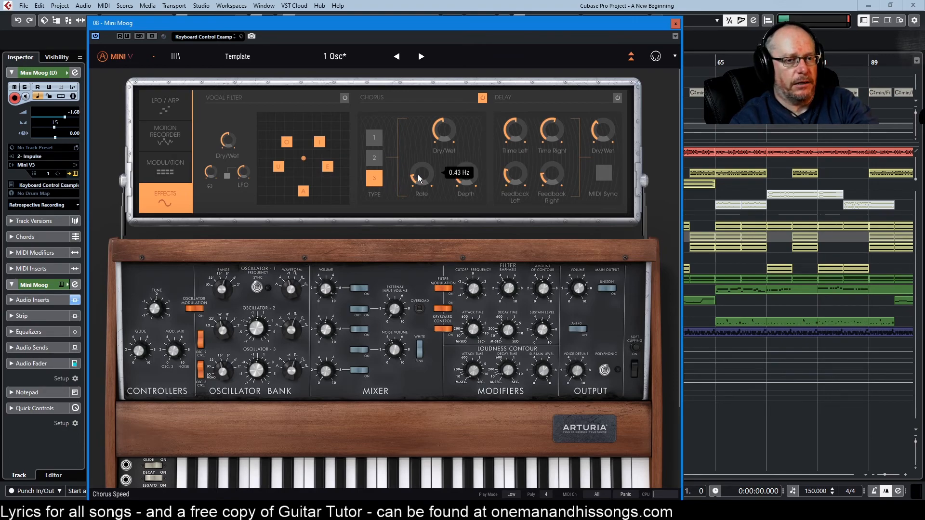
pyautogui.moveTo(466, 176)
pyautogui.moveTo(466, 176); pyautogui.dragTo(466, 150)
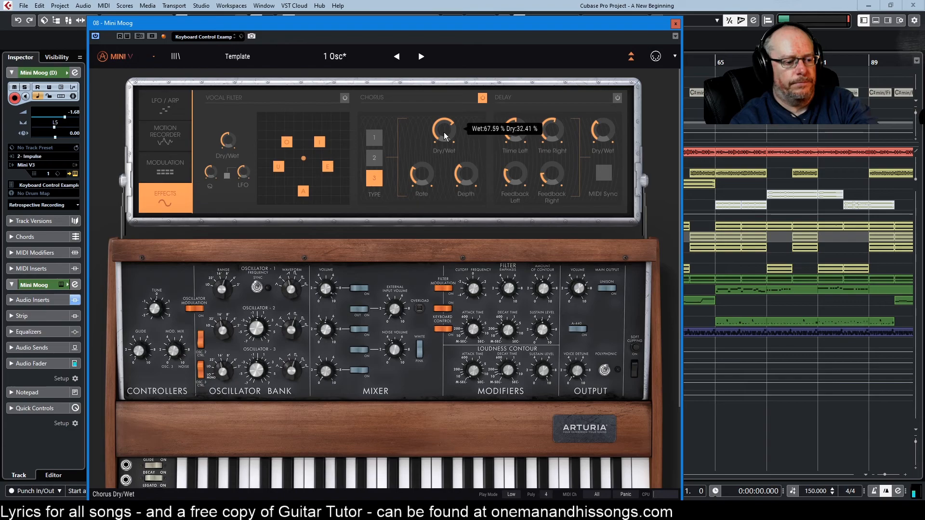
pyautogui.moveTo(443, 138); pyautogui.dragTo(461, 179)
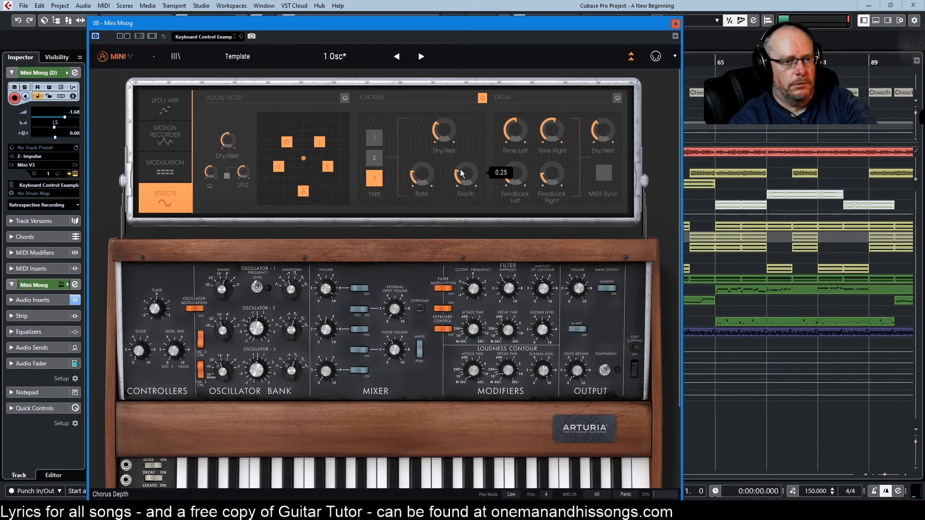
pyautogui.moveTo(425, 173); pyautogui.dragTo(425, 173)
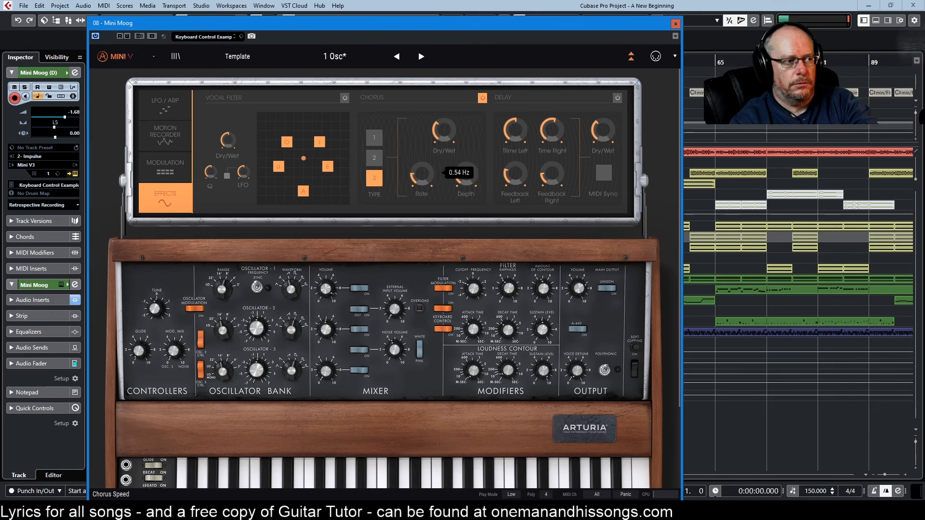
pyautogui.moveTo(444, 130); pyautogui.dragTo(444, 139)
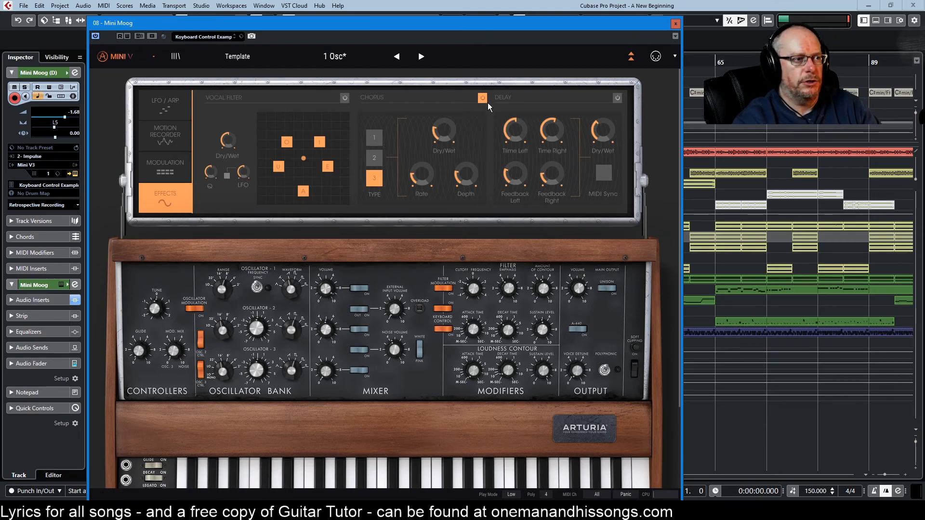
# Step: Enable the delay with MIDI sync in place of the chorus and set its mix to about 26% wet
pyautogui.click(617, 98)
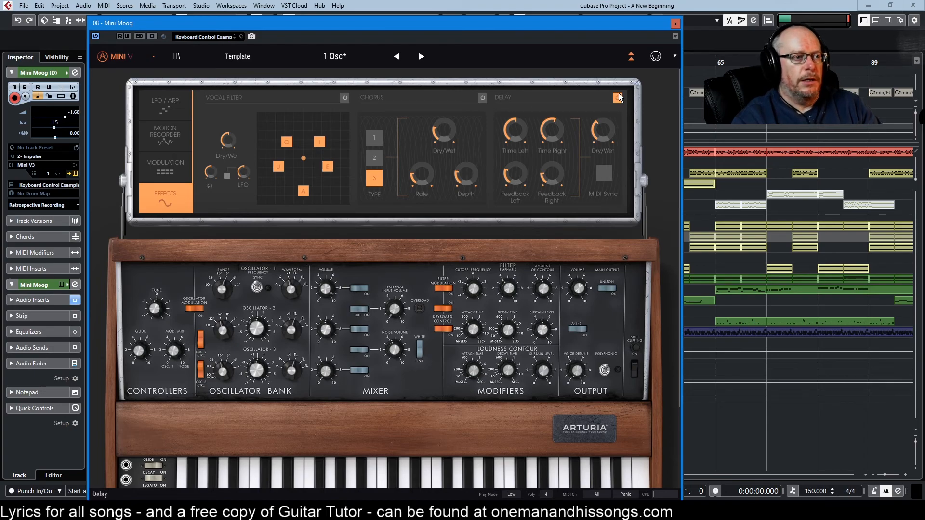
pyautogui.click(605, 173)
pyautogui.moveTo(614, 141)
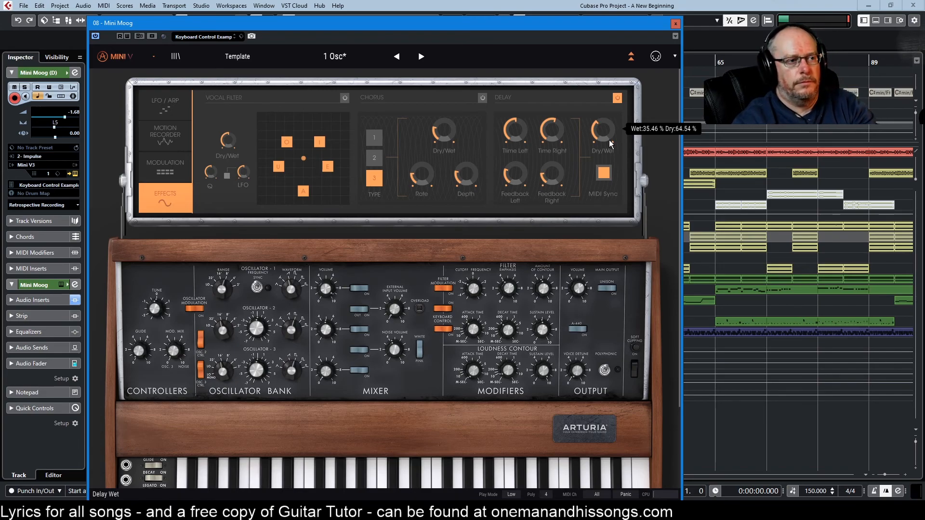
pyautogui.moveTo(605, 135); pyautogui.dragTo(605, 135)
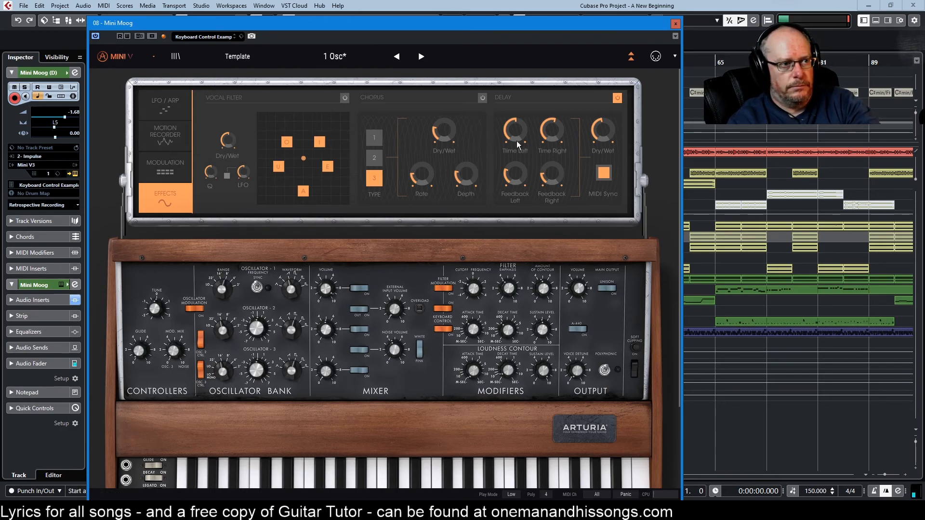
pyautogui.moveTo(606, 137)
pyautogui.moveTo(606, 137); pyautogui.dragTo(605, 141)
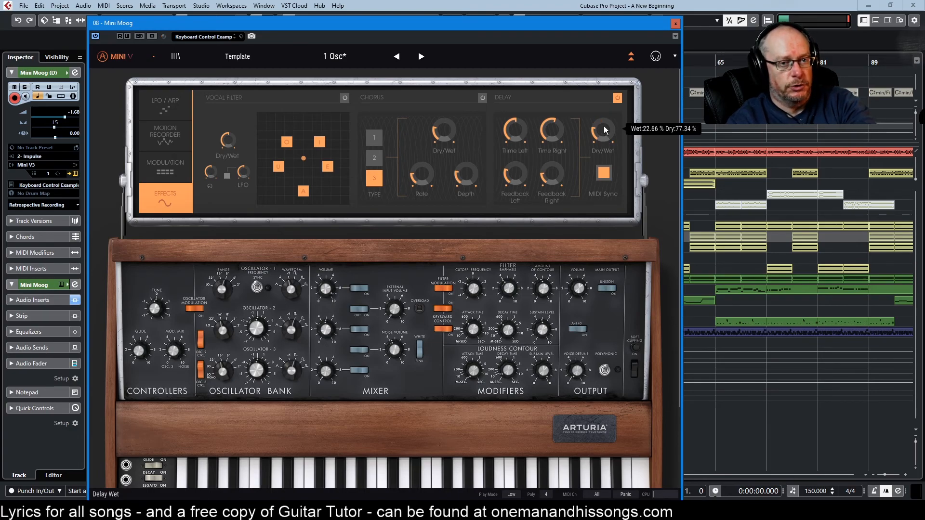
pyautogui.moveTo(606, 131); pyautogui.dragTo(605, 128)
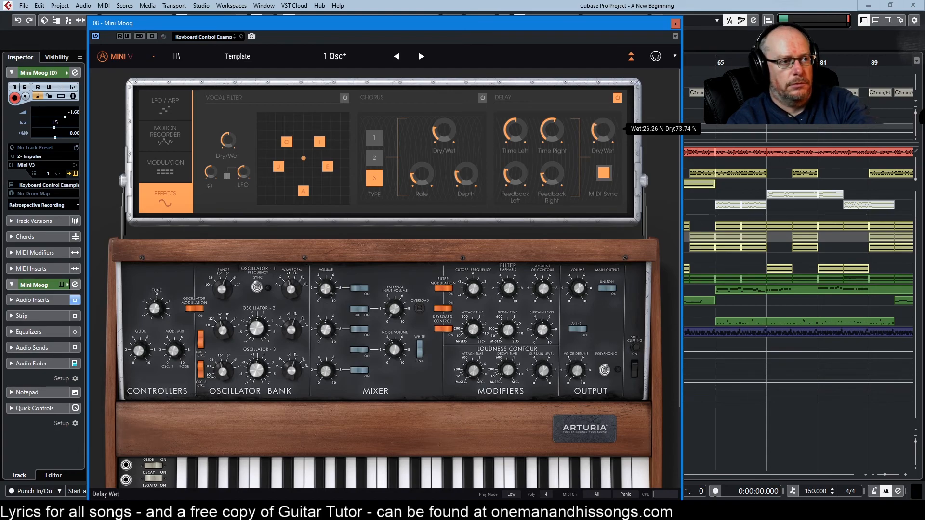
# Step: Start the arpeggiator with MIDI sync and Hold set to On, and adjust its speed
pyautogui.click(161, 108)
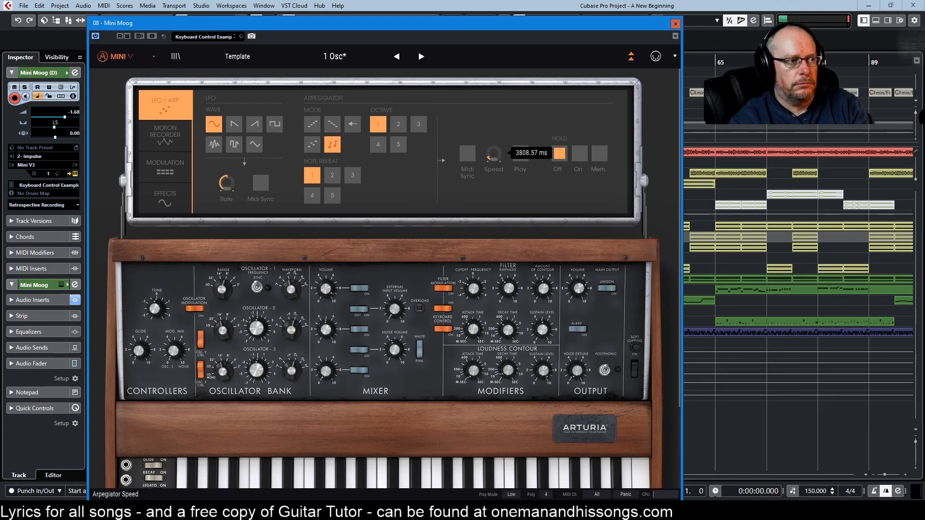
pyautogui.moveTo(494, 157)
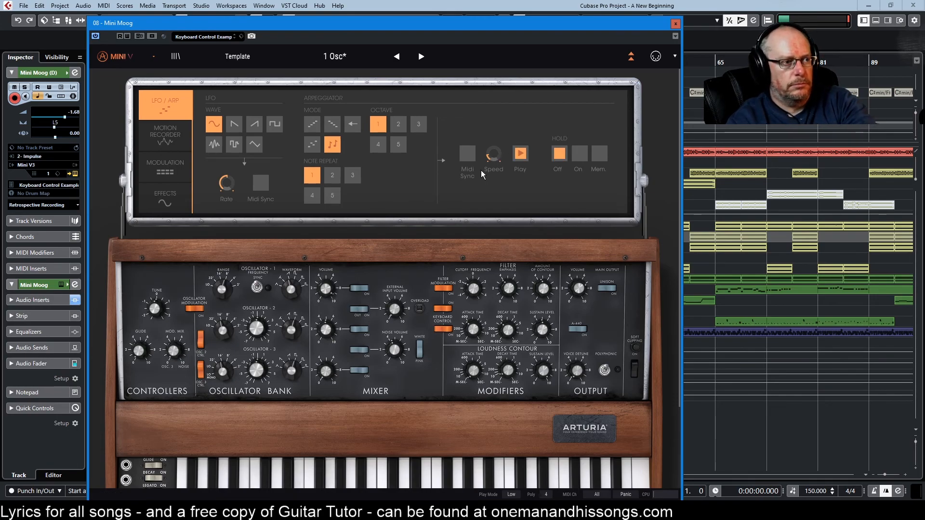
pyautogui.moveTo(490, 159); pyautogui.dragTo(490, 147)
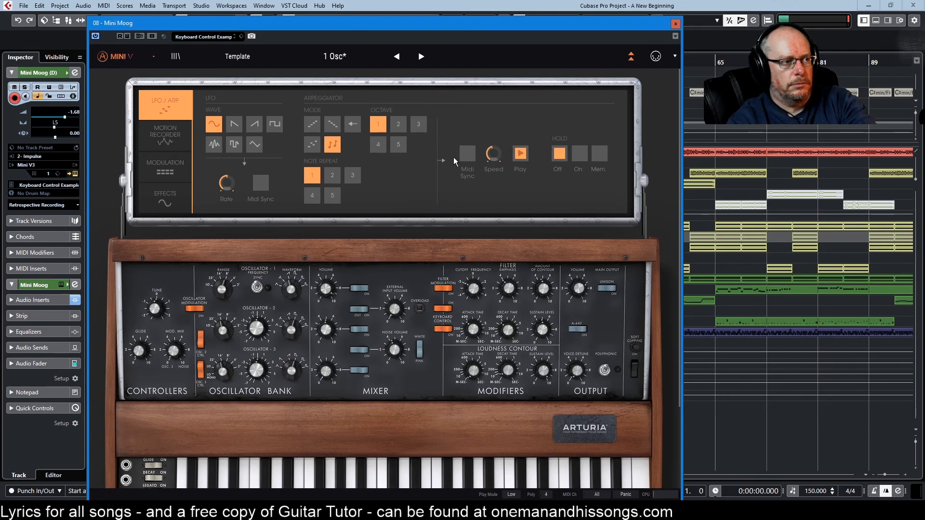
pyautogui.click(472, 156)
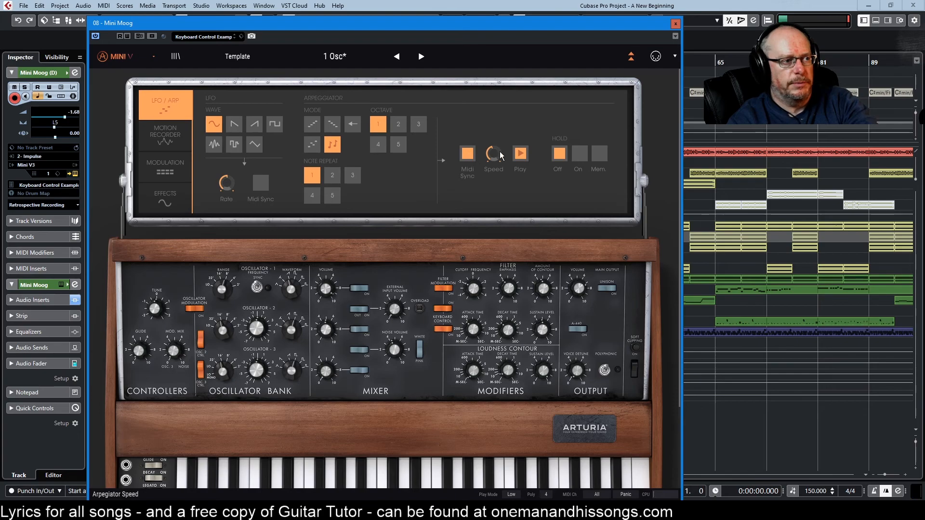
pyautogui.moveTo(493, 156)
pyautogui.moveTo(492, 154); pyautogui.dragTo(492, 151)
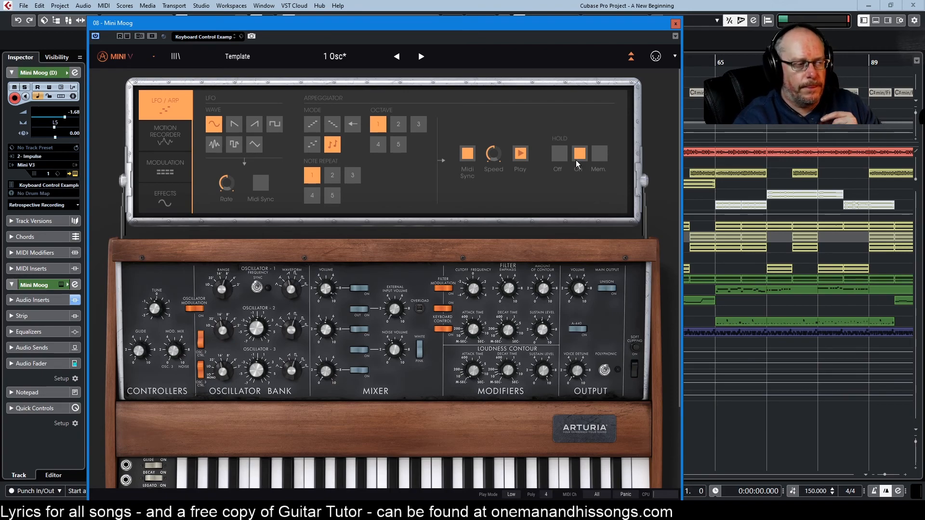
# Step: Try the ascending and descending arpeggiator modes, ending on the random mode
pyautogui.click(312, 125)
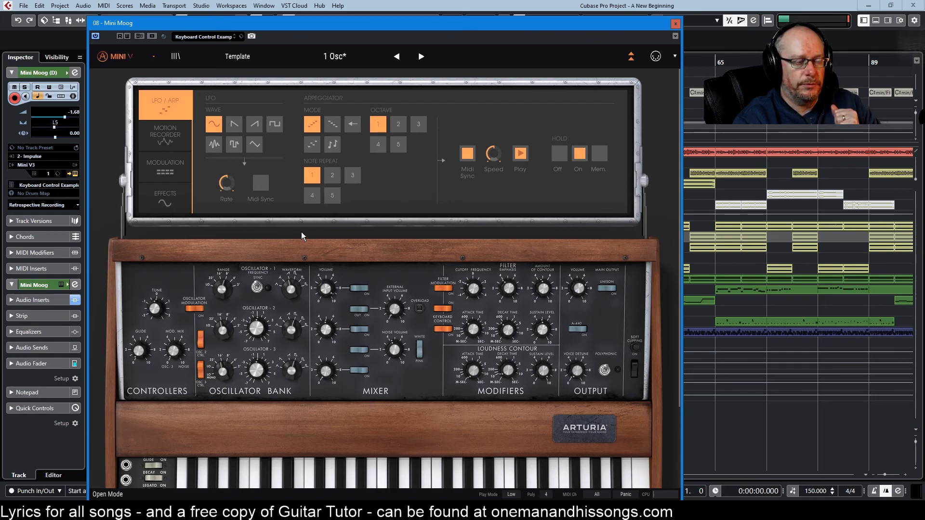
pyautogui.click(334, 125)
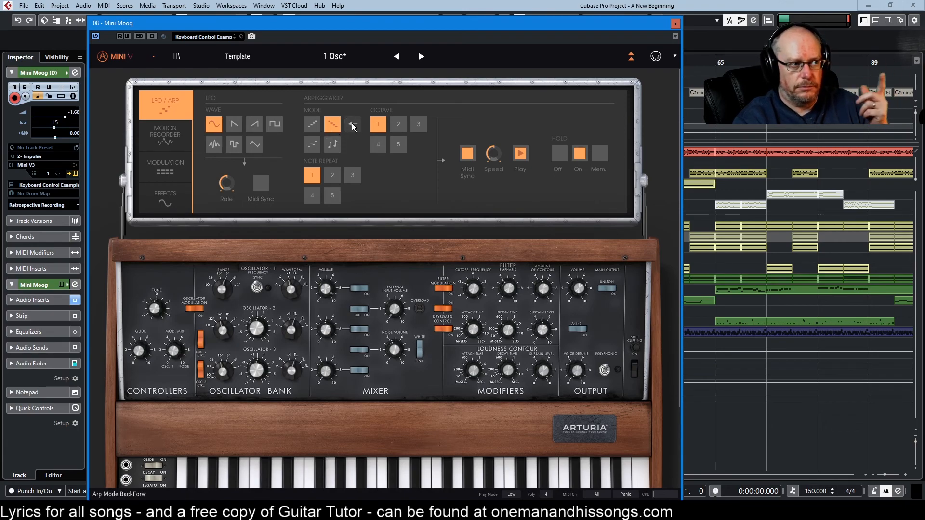
pyautogui.click(312, 144)
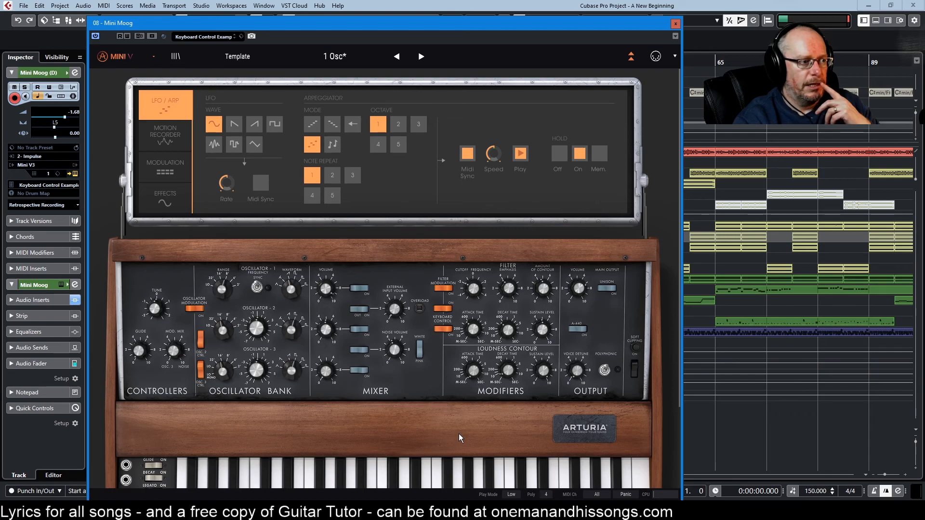
# Step: Stop the arpeggiator and set its octave range to 3
pyautogui.click(519, 153)
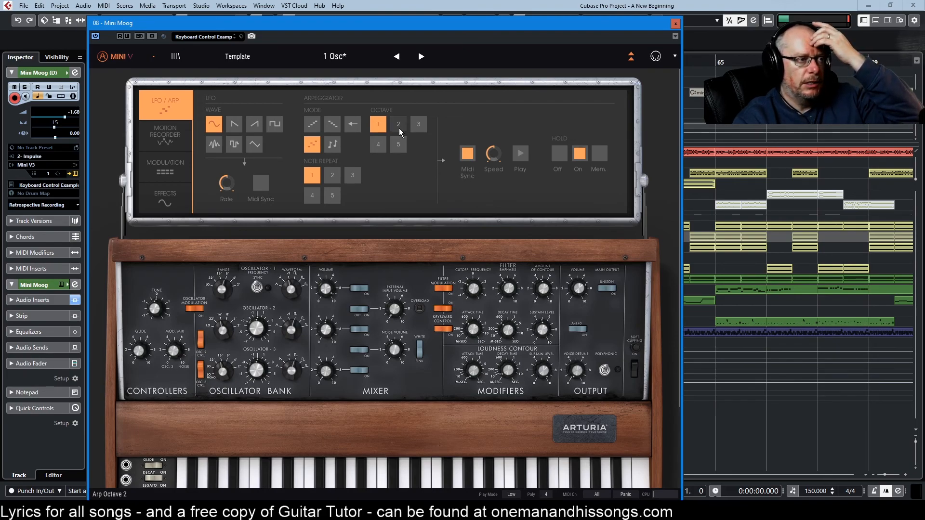
pyautogui.click(418, 125)
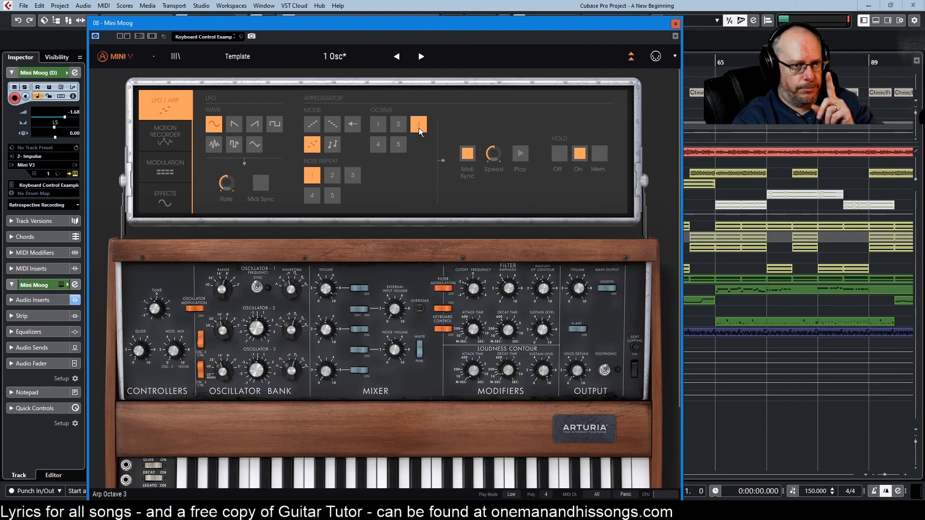
# Step: Start the arpeggiator, set its note repeat to 2 and adjust its speed
pyautogui.click(520, 153)
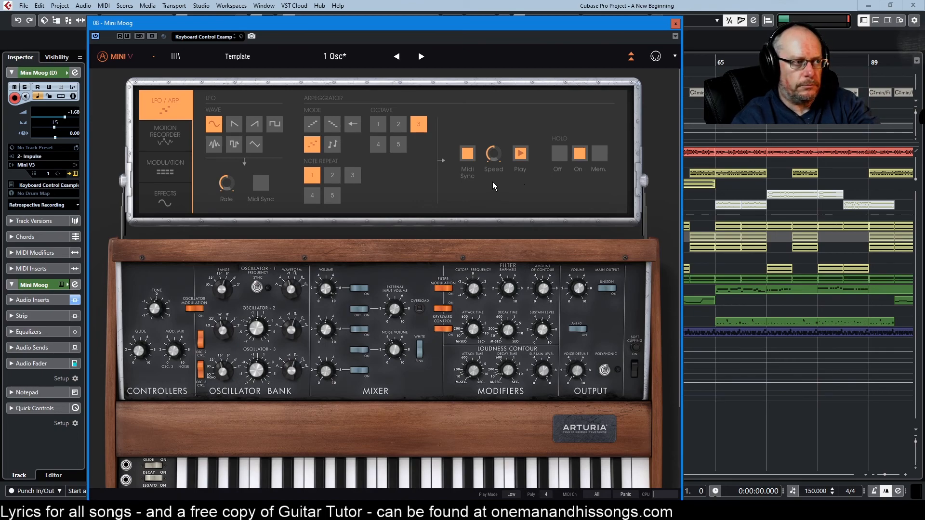
pyautogui.click(334, 177)
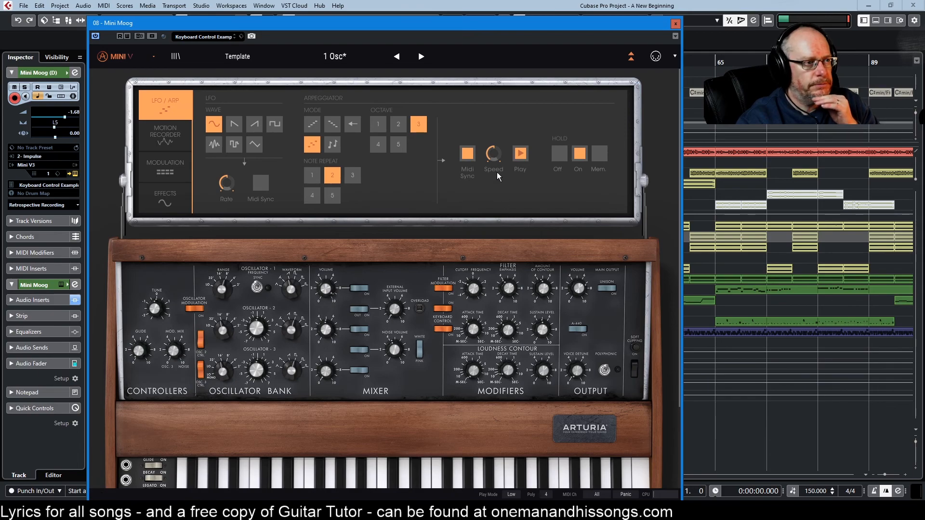
pyautogui.moveTo(492, 160); pyautogui.dragTo(491, 155)
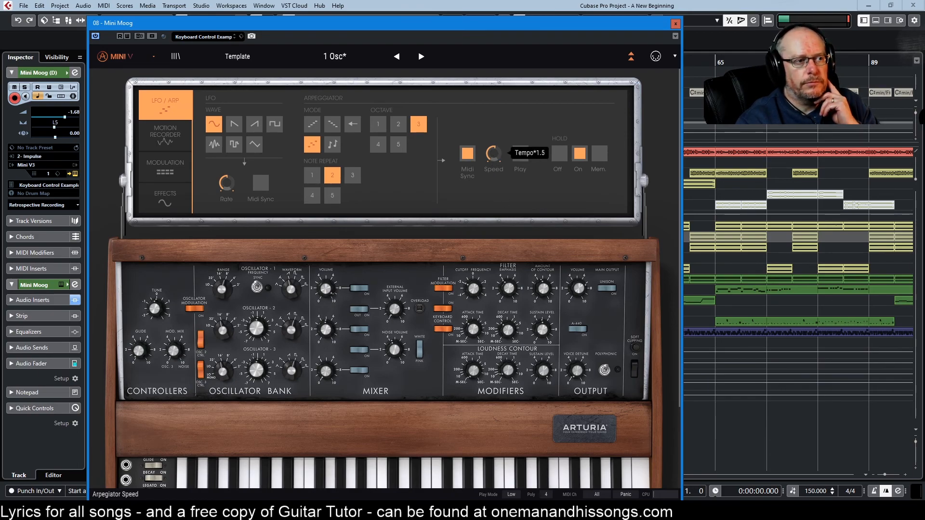
pyautogui.moveTo(491, 154); pyautogui.dragTo(491, 155)
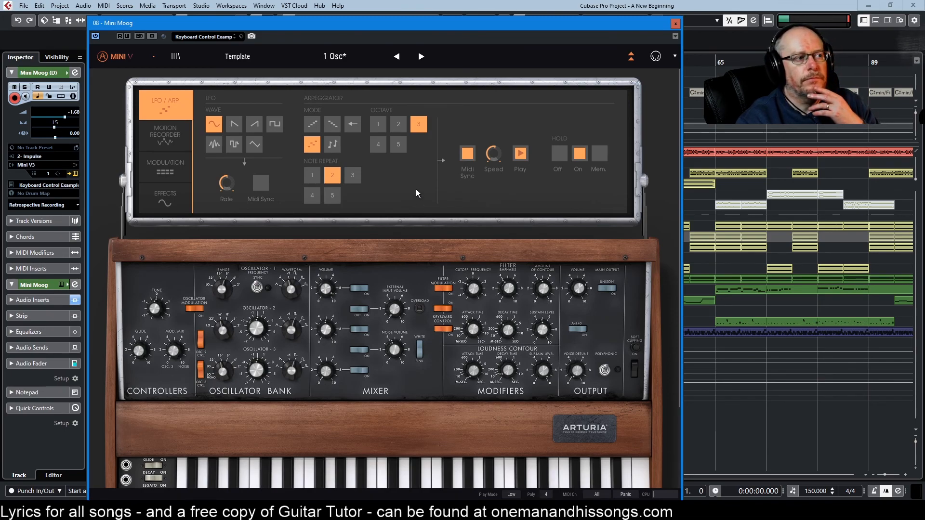
# Step: Set the arpeggiator's octave range to 4 and play it in ascending mode with Hold set to Mem
pyautogui.click(379, 145)
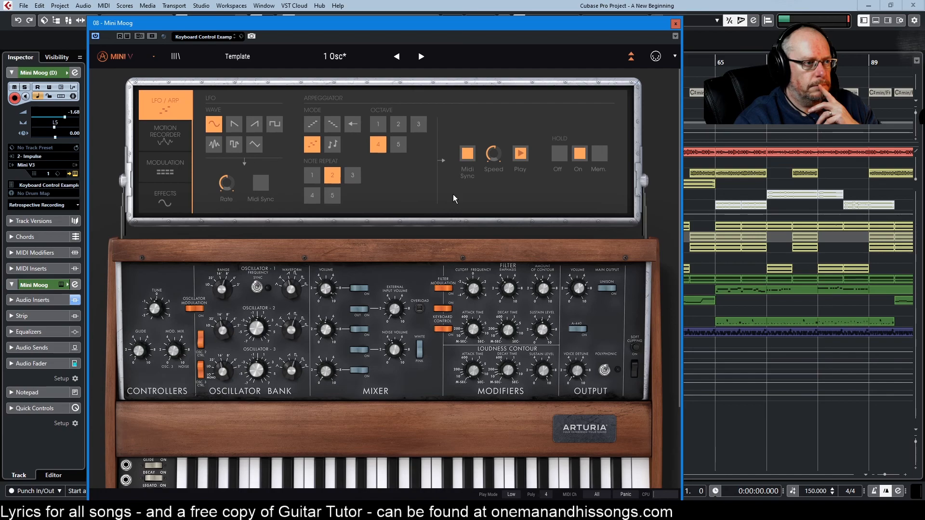
pyautogui.click(519, 154)
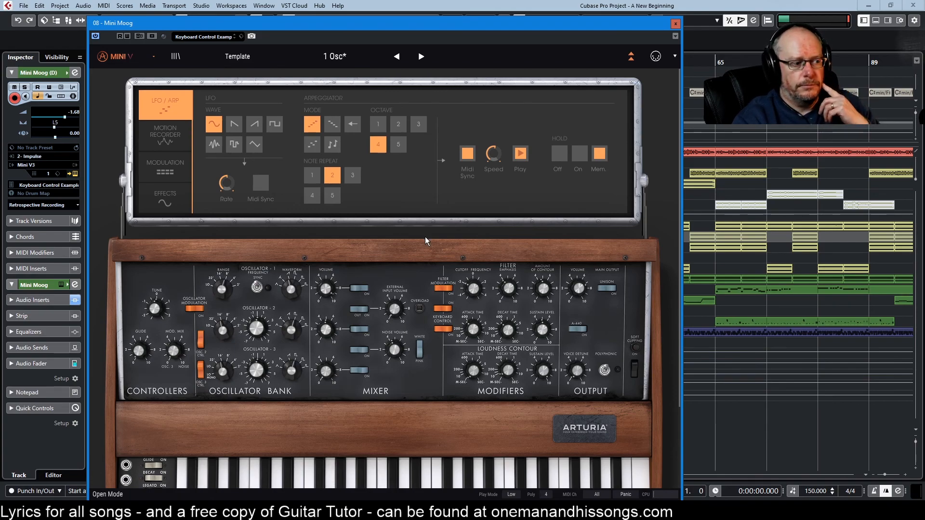
pyautogui.scroll(-2, 442, 241)
pyautogui.scroll(-2, 445, 247)
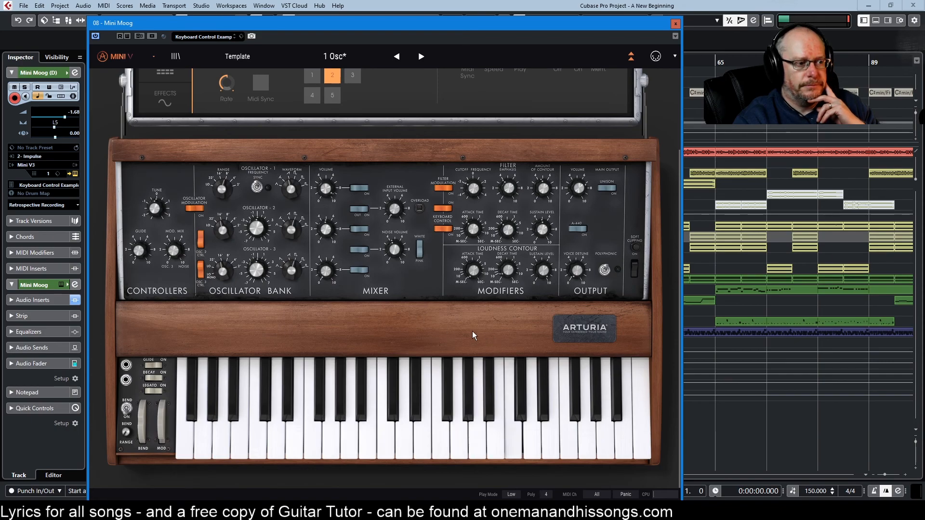
pyautogui.scroll(3, 473, 330)
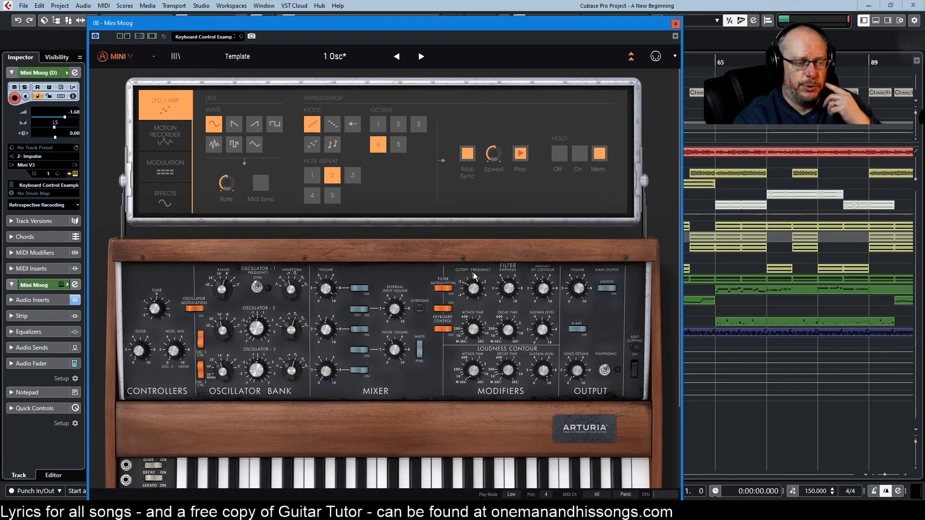
# Step: Switch the arpeggiator to random mode and watch the notes it plays on the keyboard
pyautogui.click(317, 150)
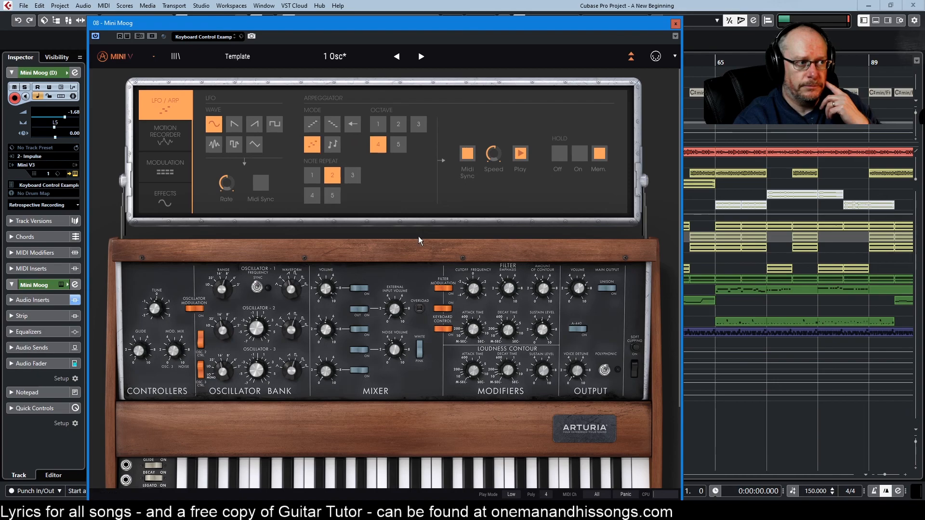
pyautogui.scroll(-2, 498, 227)
pyautogui.scroll(-2, 499, 227)
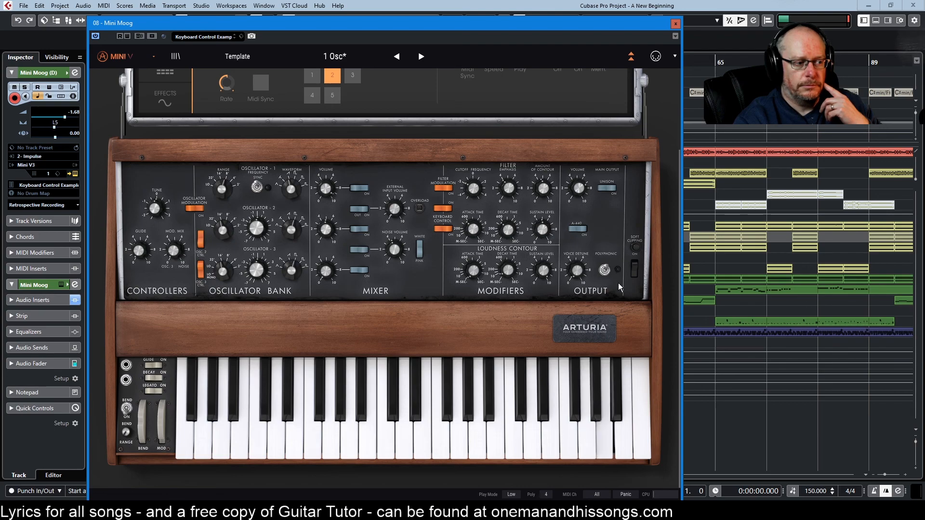
pyautogui.scroll(4, 560, 262)
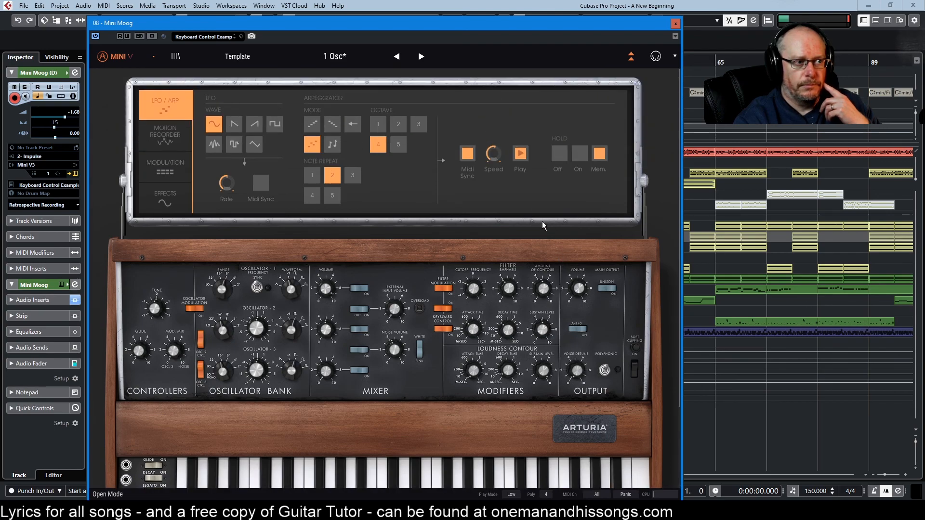
# Step: Adjust the arpeggiator's speed and stop it
pyautogui.moveTo(494, 156)
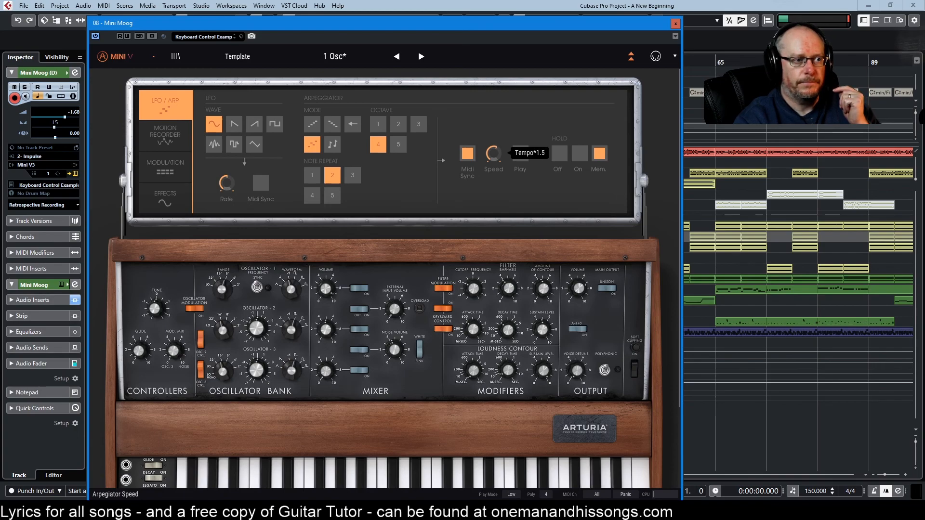
pyautogui.moveTo(494, 154); pyautogui.dragTo(494, 148)
pyautogui.moveTo(494, 149); pyautogui.dragTo(494, 148)
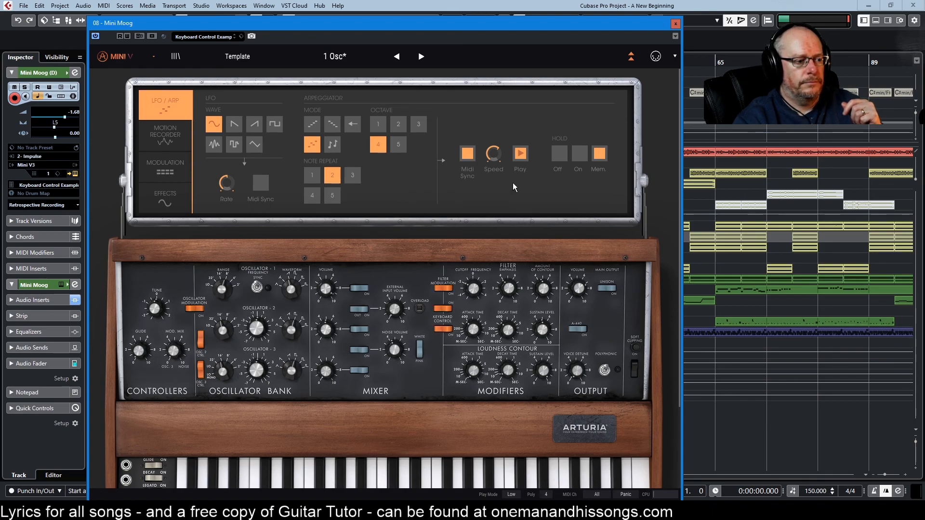
pyautogui.click(520, 155)
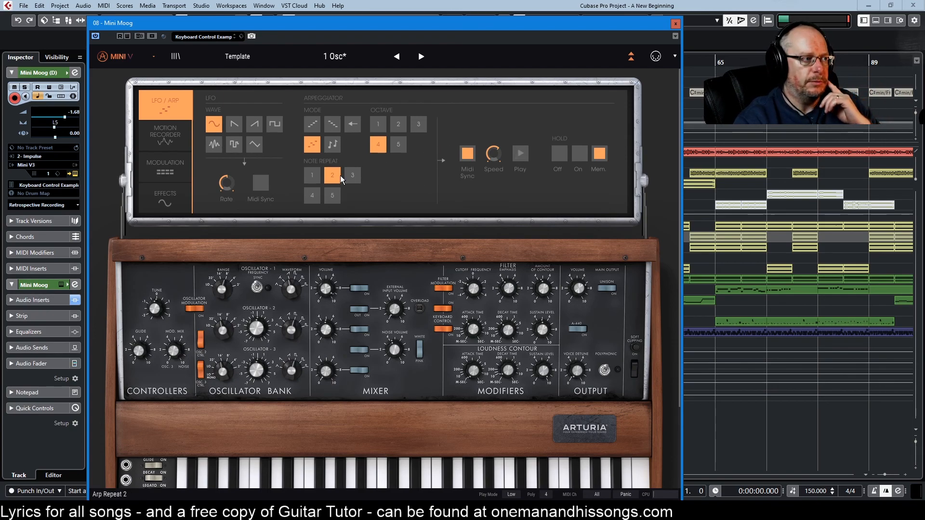
# Step: Enable the motion recorder with curve 1 assigned to CutOff, and draw a three-peaked waveform on curve 2
pyautogui.click(174, 135)
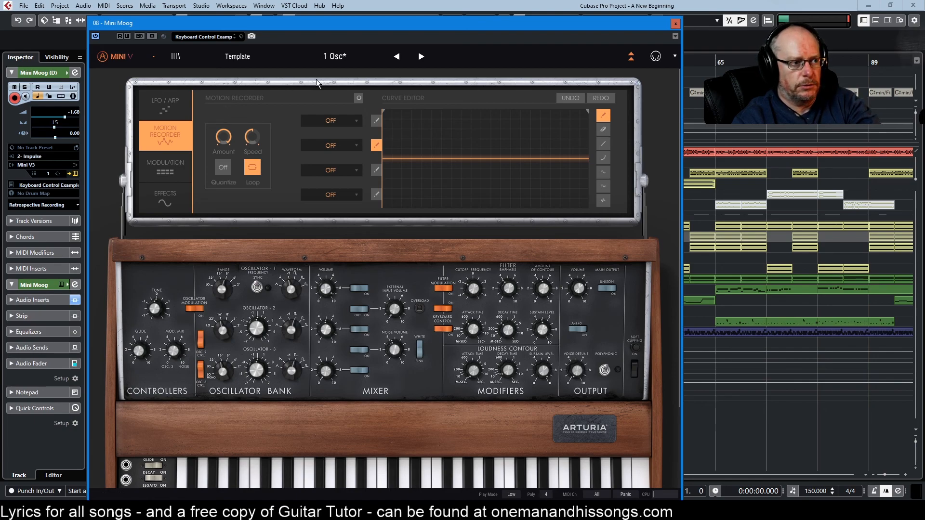
pyautogui.click(330, 124)
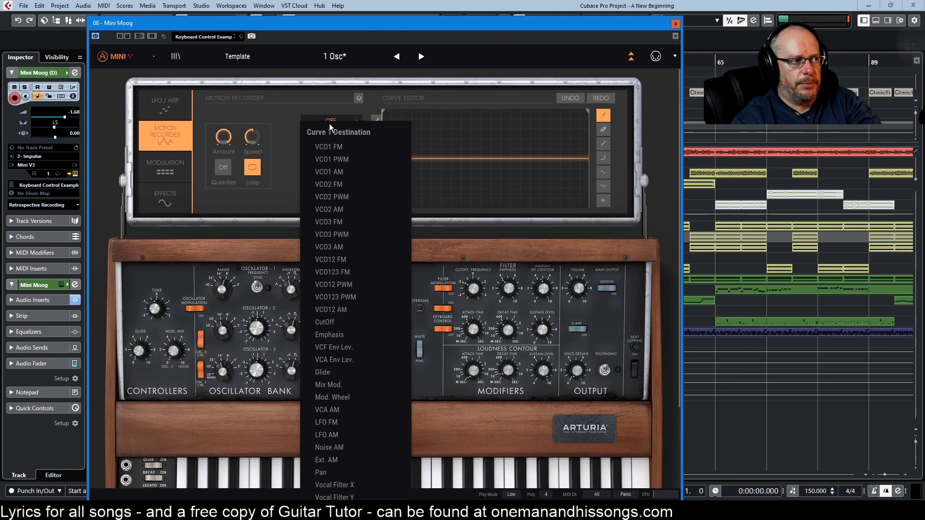
pyautogui.click(332, 323)
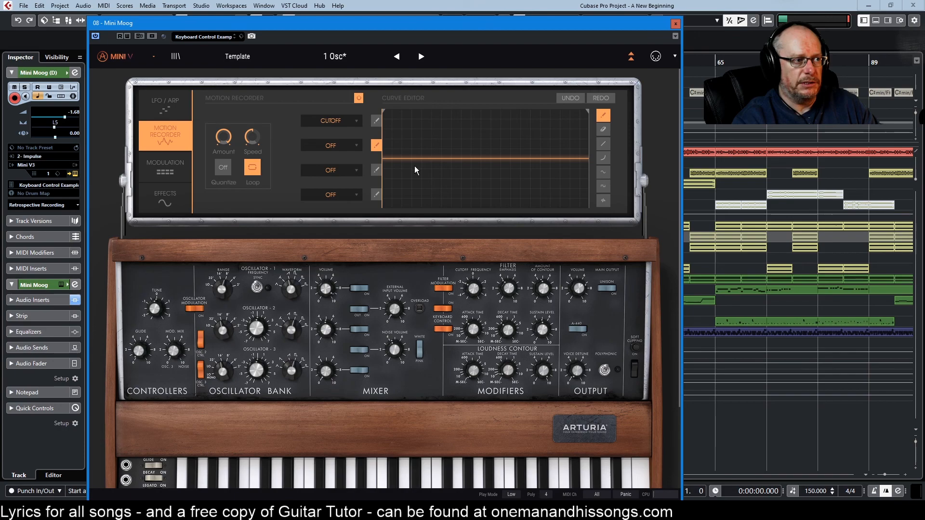
pyautogui.moveTo(391, 161)
pyautogui.mouseDown()
pyautogui.moveTo(407, 122)
pyautogui.moveTo(457, 181)
pyautogui.moveTo(492, 138)
pyautogui.moveTo(530, 195)
pyautogui.moveTo(548, 124)
pyautogui.moveTo(587, 166)
pyautogui.mouseUp()
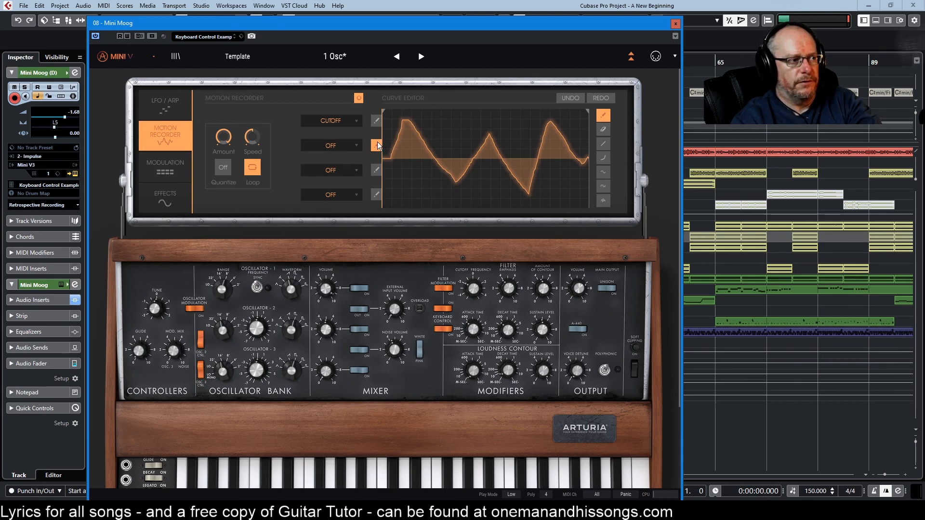
# Step: Assign the drawn curve 2 to CutOff and set curve 1's destination to Off
pyautogui.click(356, 152)
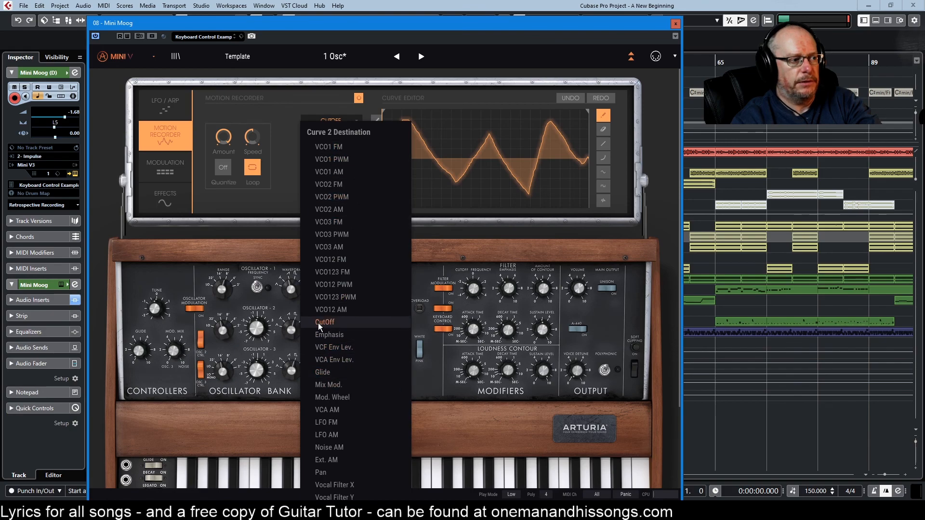
pyautogui.click(359, 323)
pyautogui.click(356, 124)
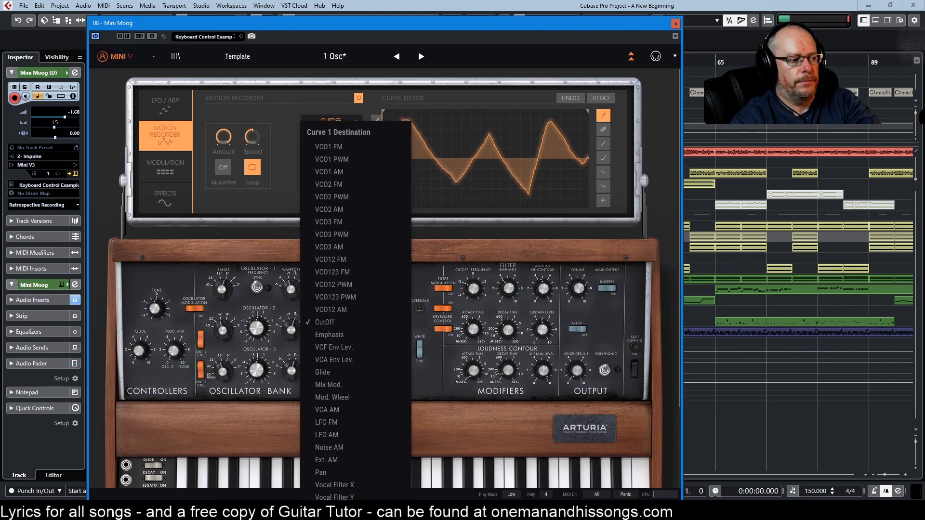
pyautogui.click(362, 509)
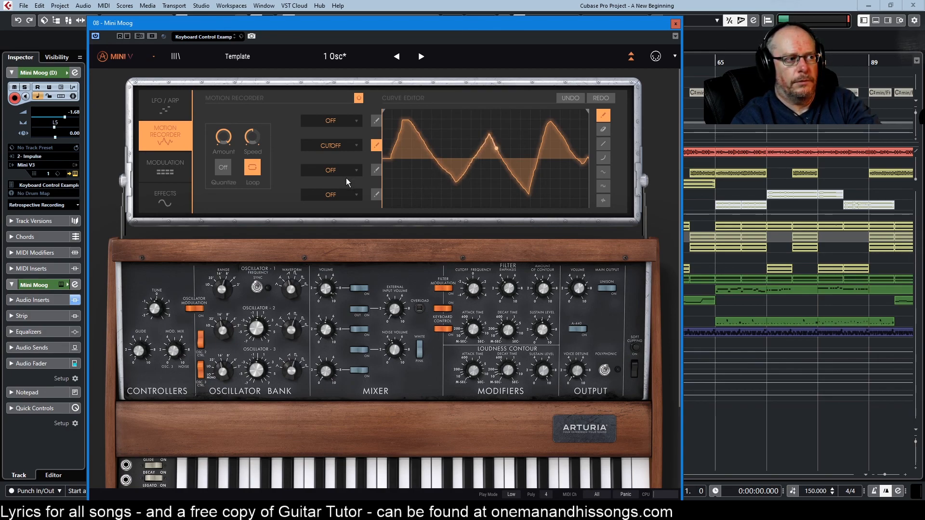
# Step: Increase curve 2's speed and reduce its amount to about 0.7
pyautogui.moveTo(253, 137)
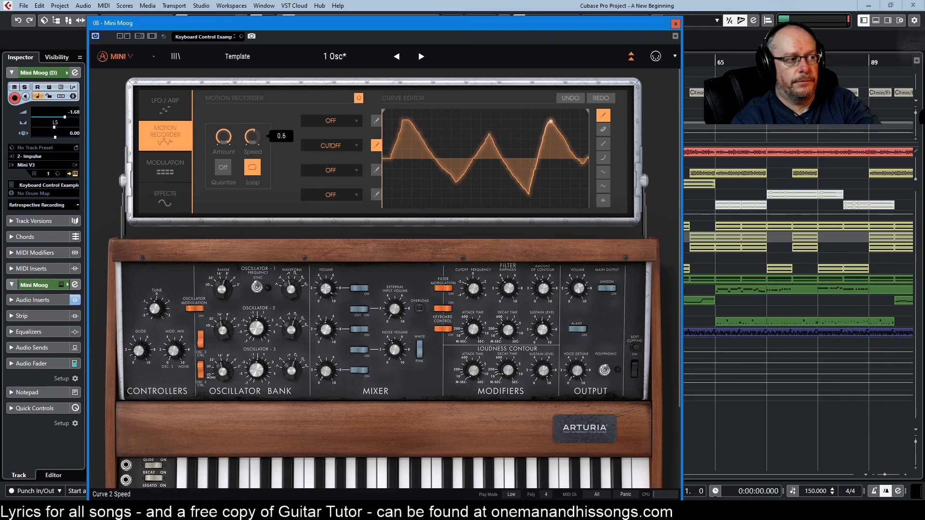
pyautogui.moveTo(253, 137); pyautogui.dragTo(252, 135)
pyautogui.moveTo(253, 135); pyautogui.dragTo(252, 131)
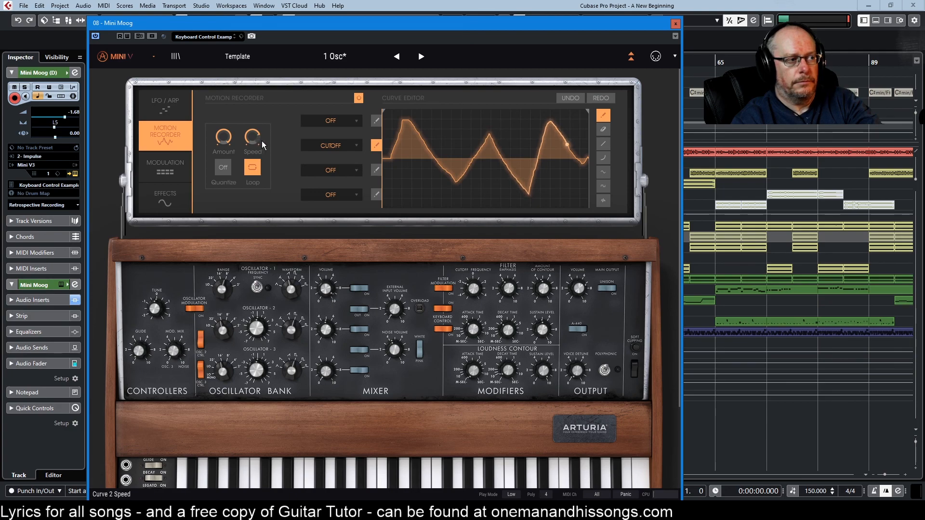
pyautogui.moveTo(223, 135)
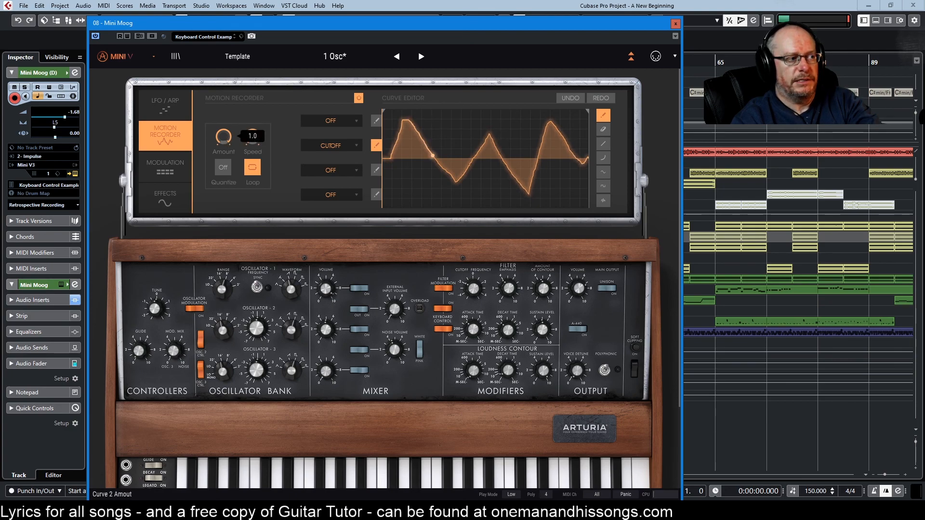
pyautogui.moveTo(224, 137); pyautogui.dragTo(223, 148)
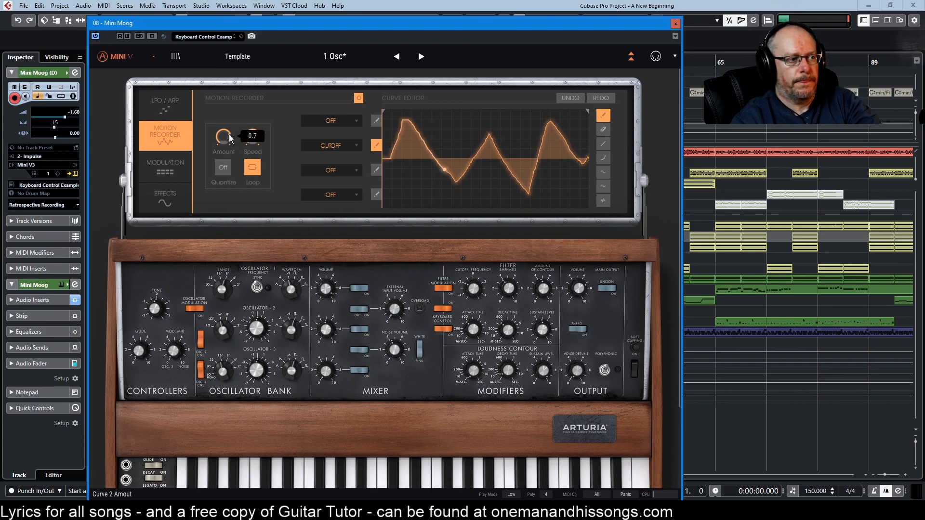
# Step: Try successive quantize settings on curve 2, ending on /4
pyautogui.click(223, 167)
pyautogui.click(224, 168)
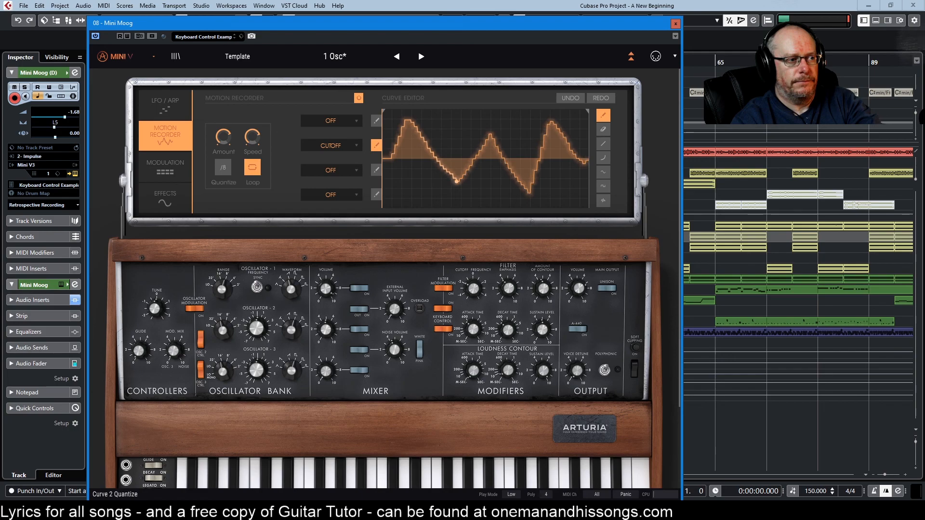
pyautogui.click(224, 168)
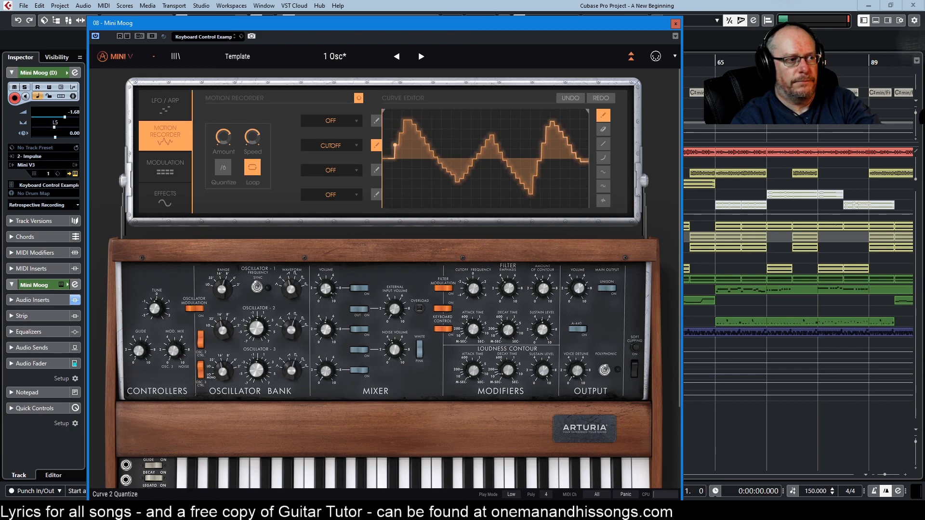
pyautogui.click(223, 168)
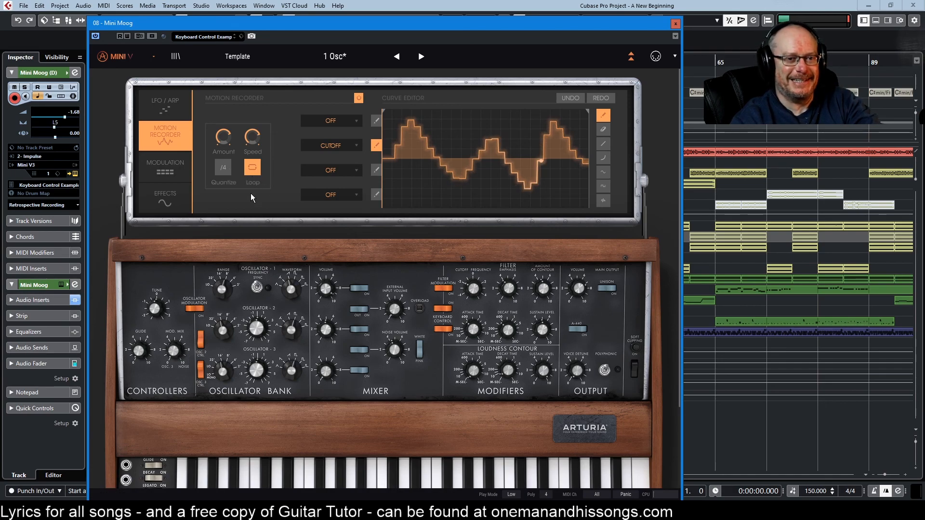
pyautogui.moveTo(254, 138)
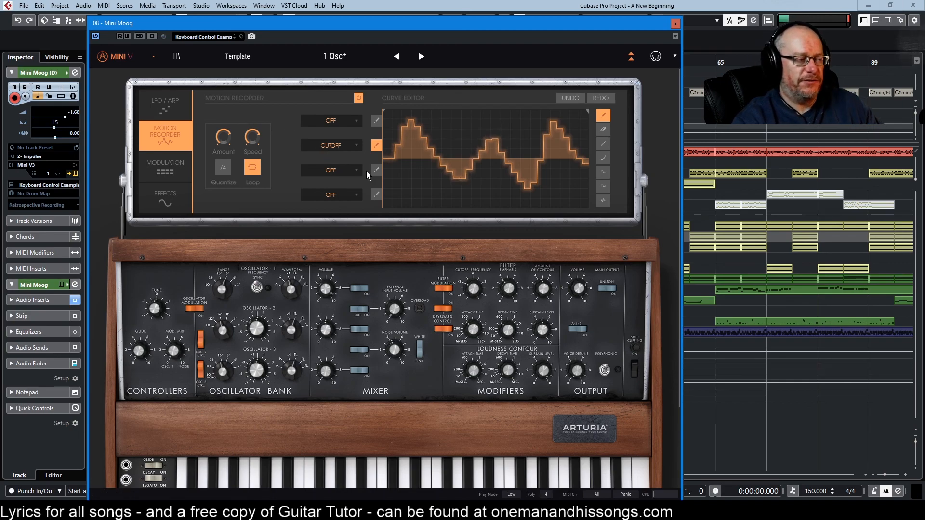
# Step: Assign curve 1 to Emphasis and draw an irregular four-peaked waveform across its full length
pyautogui.click(331, 123)
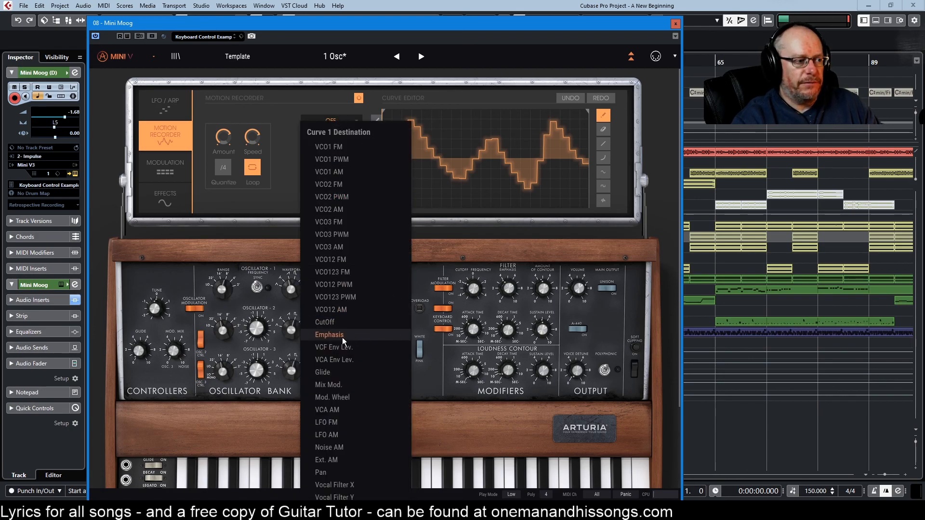
pyautogui.click(329, 335)
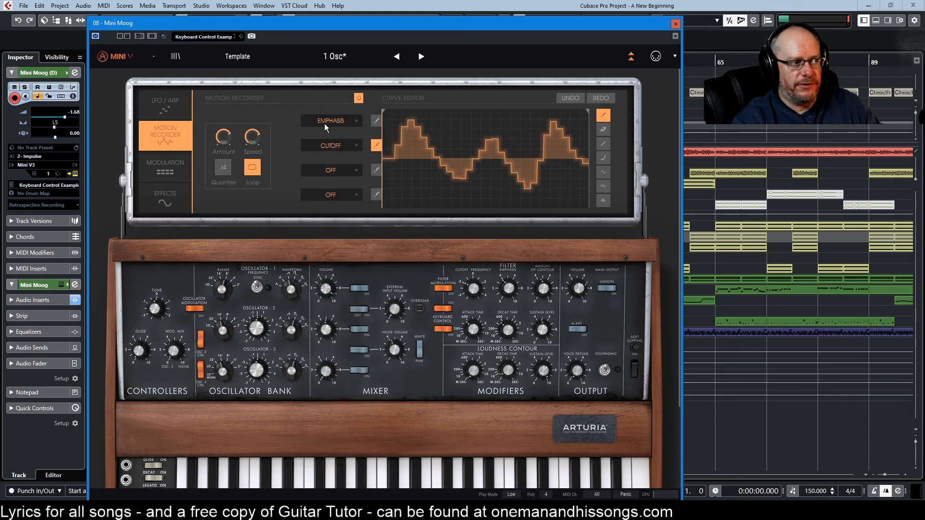
pyautogui.click(376, 120)
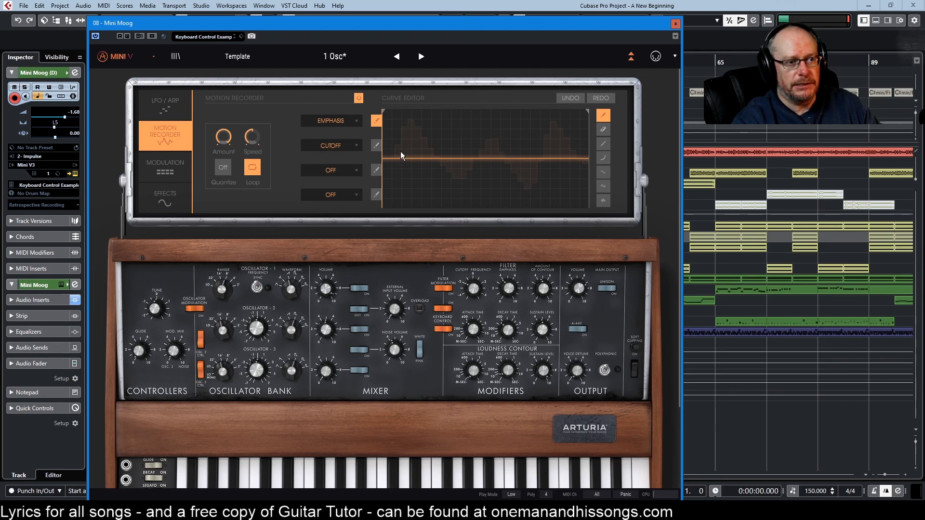
pyautogui.moveTo(394, 157); pyautogui.dragTo(414, 111)
pyautogui.moveTo(432, 174)
pyautogui.mouseDown()
pyautogui.moveTo(453, 186)
pyautogui.moveTo(471, 128)
pyautogui.moveTo(482, 175)
pyautogui.moveTo(499, 163)
pyautogui.mouseUp()
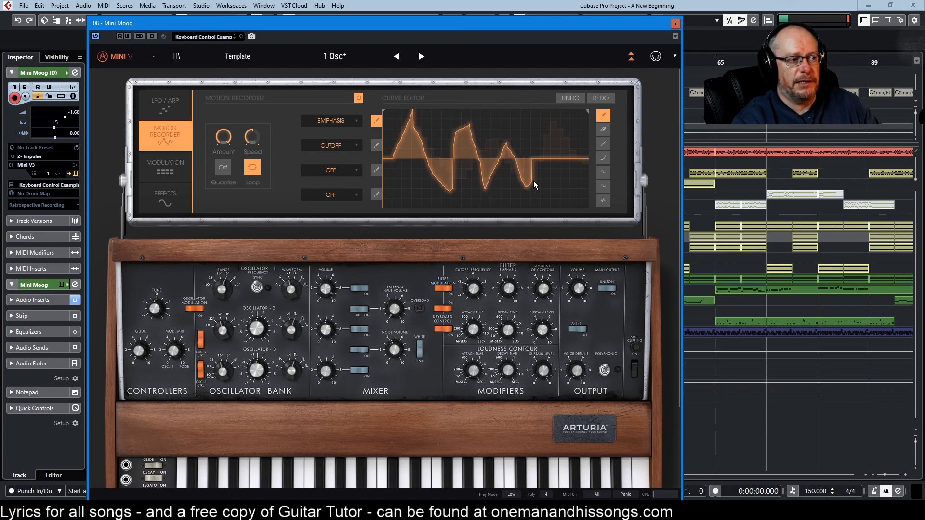
pyautogui.moveTo(549, 120); pyautogui.dragTo(588, 160)
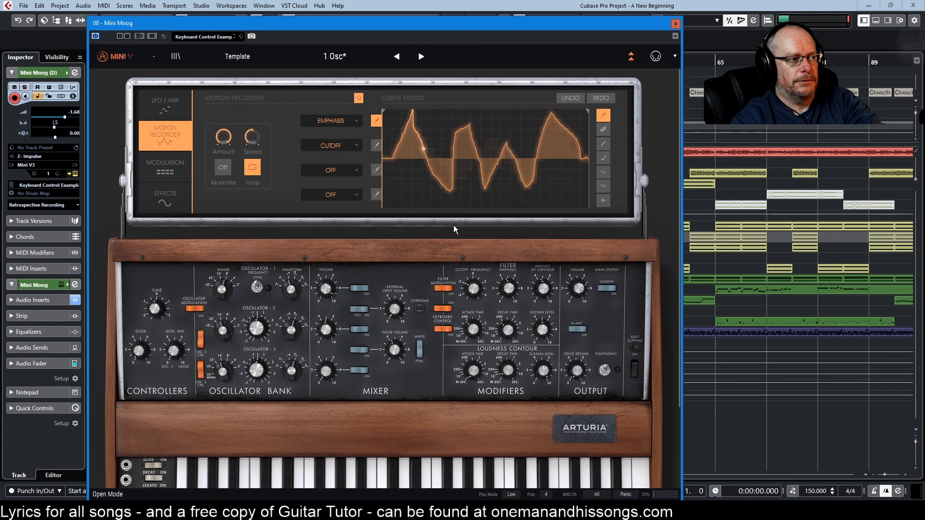
# Step: Assign curve 3 to VCO1 FM and select it for editing in the curve editor
pyautogui.click(347, 171)
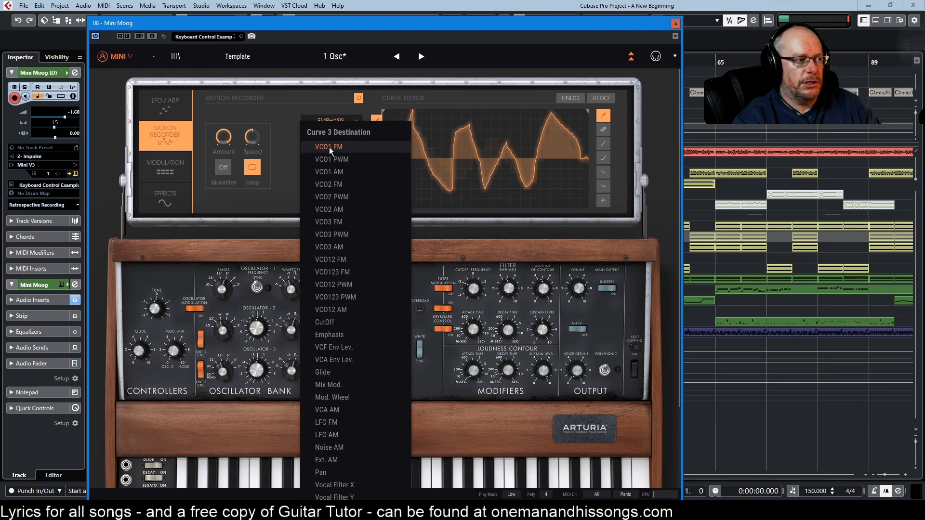
pyautogui.click(330, 148)
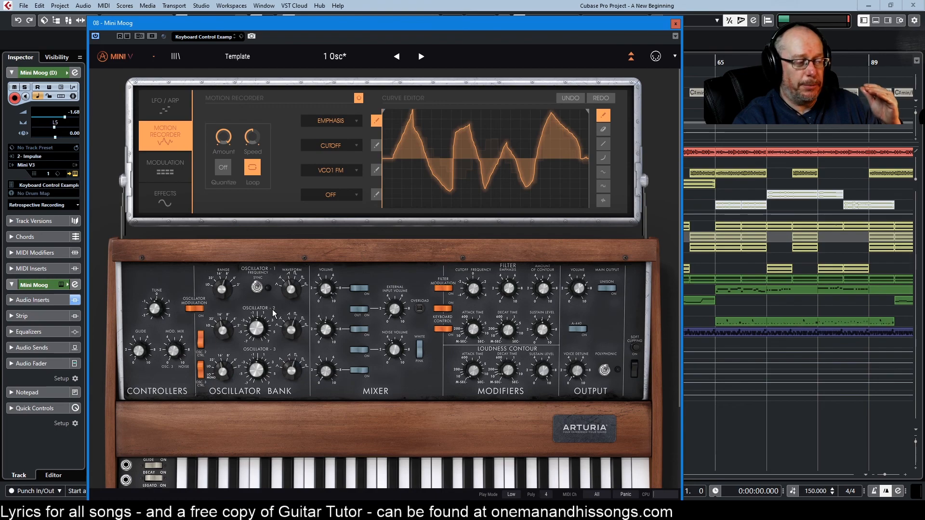
pyautogui.click(376, 169)
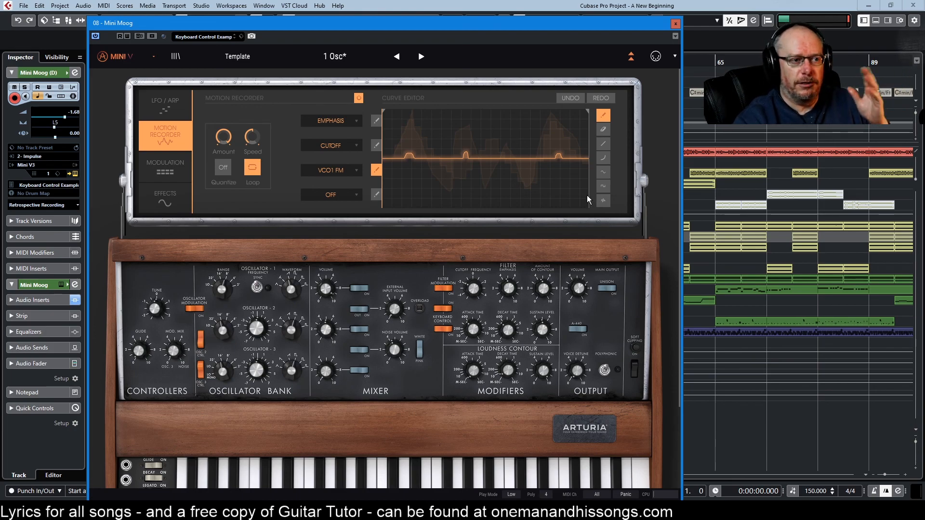
# Step: Erase the first two bumps on curve 3 and draw a line descending from its midpoint to well below centre
pyautogui.click(603, 131)
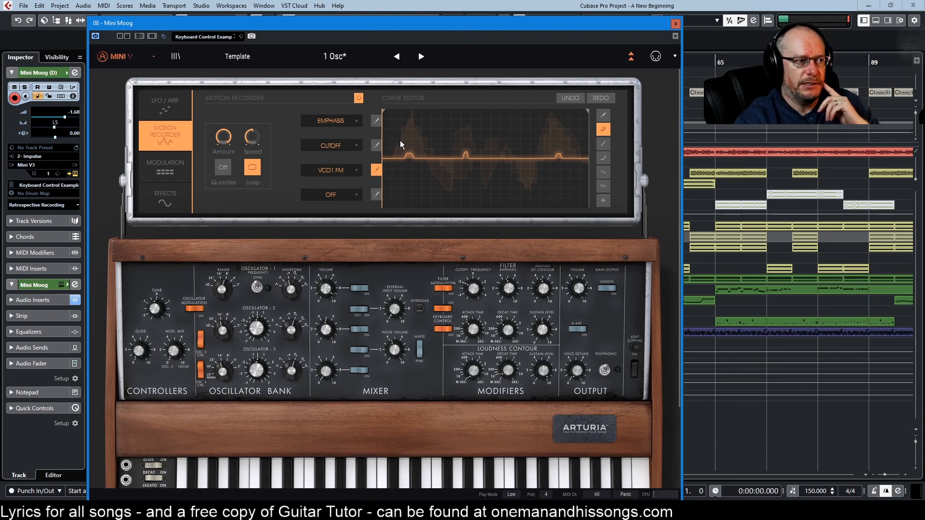
pyautogui.click(602, 145)
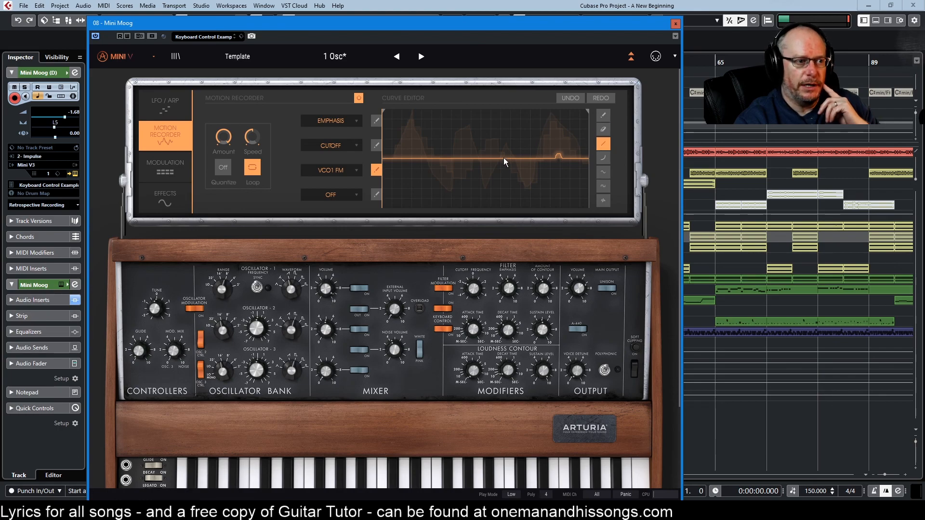
pyautogui.moveTo(462, 158)
pyautogui.mouseDown()
pyautogui.moveTo(540, 201)
pyautogui.moveTo(541, 194)
pyautogui.mouseUp()
# Step: Reshape curve 3 with smooth curve strokes and add noisy low and high plateaus across its middle section
pyautogui.click(602, 172)
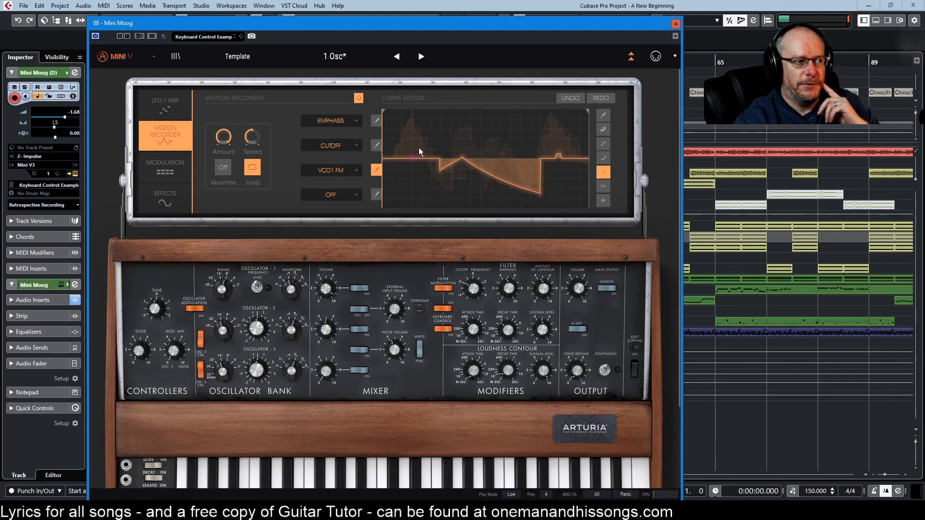
pyautogui.moveTo(417, 147); pyautogui.dragTo(571, 166)
pyautogui.moveTo(420, 144); pyautogui.dragTo(516, 149)
pyautogui.click(603, 200)
pyautogui.moveTo(431, 148)
pyautogui.mouseDown()
pyautogui.moveTo(505, 156)
pyautogui.moveTo(534, 131)
pyautogui.moveTo(536, 114)
pyautogui.moveTo(449, 179)
pyautogui.mouseUp()
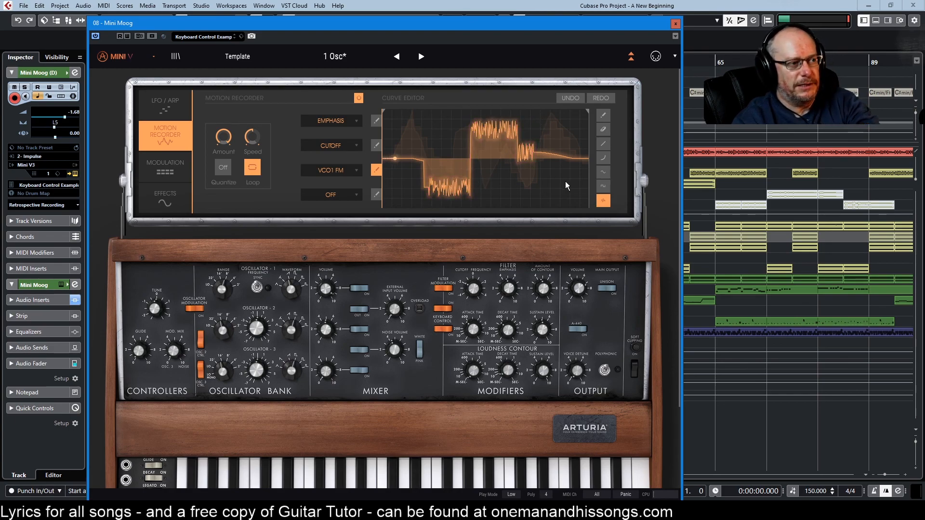